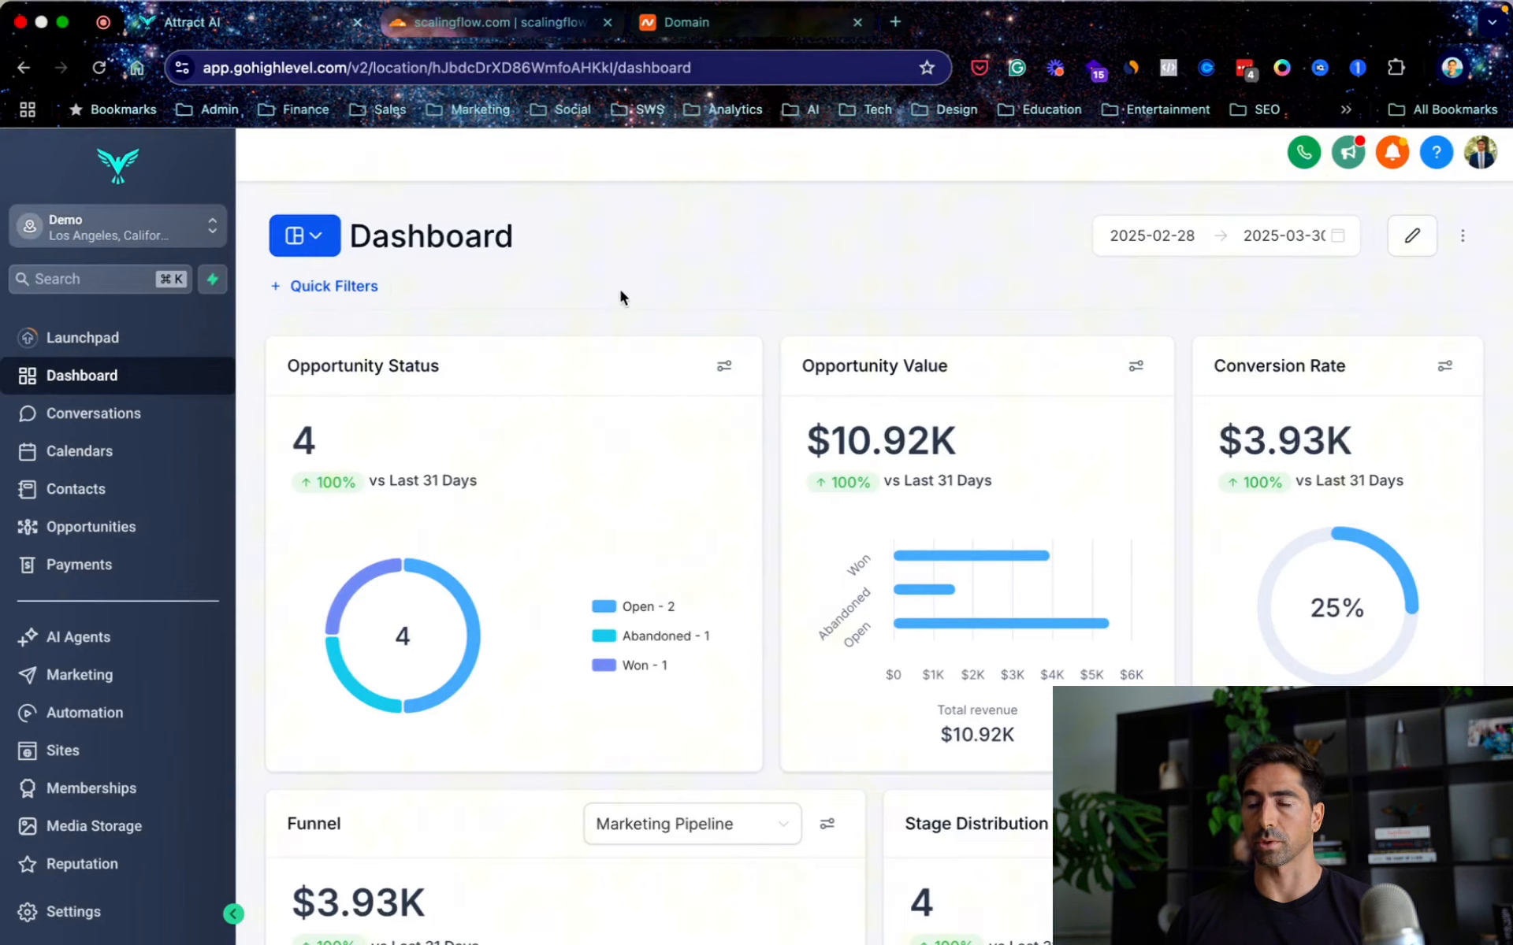
# In the domain settings, start connecting a Funnel/Website/Store/Blog/Webinar domain and enter scalingflow.com as the domain.
pyautogui.click(60, 922)
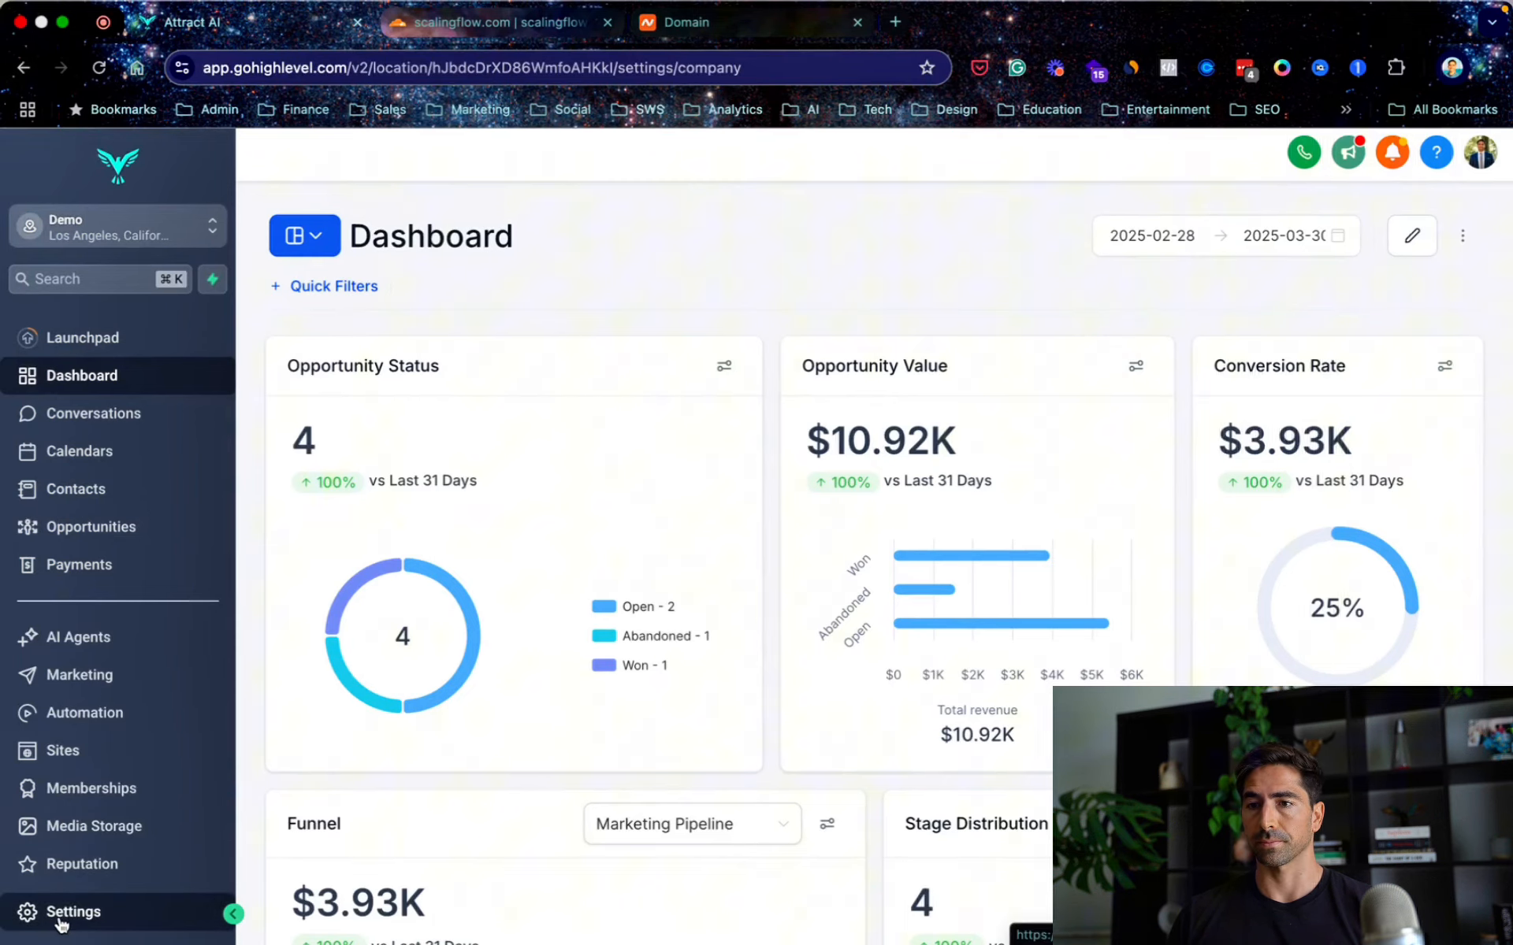
pyautogui.scroll(-5, 156, 615)
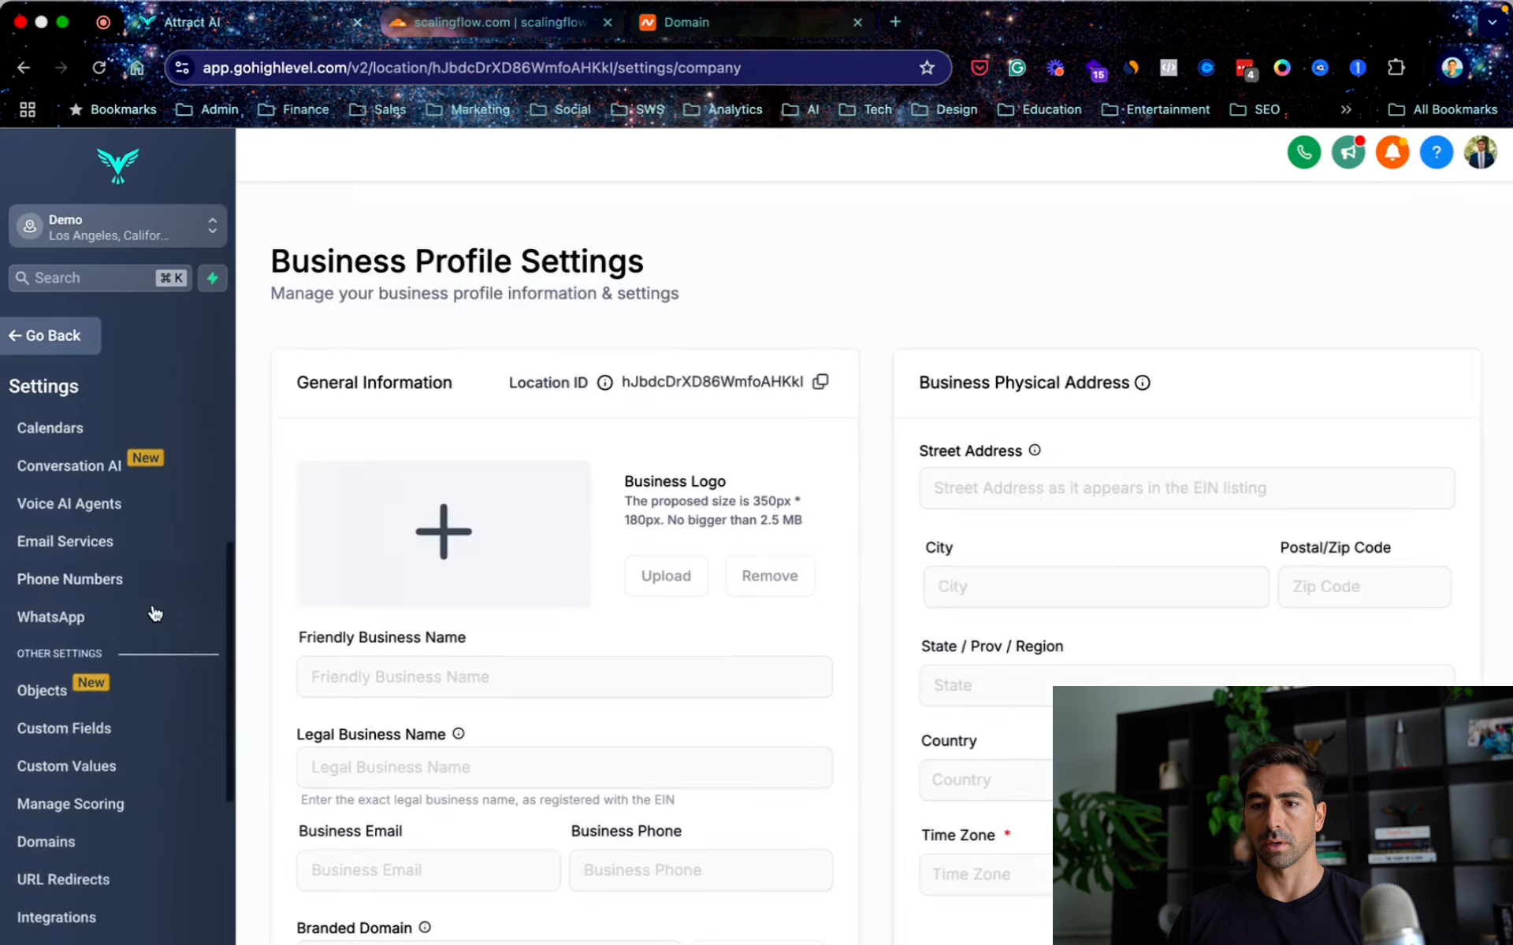
pyautogui.click(44, 701)
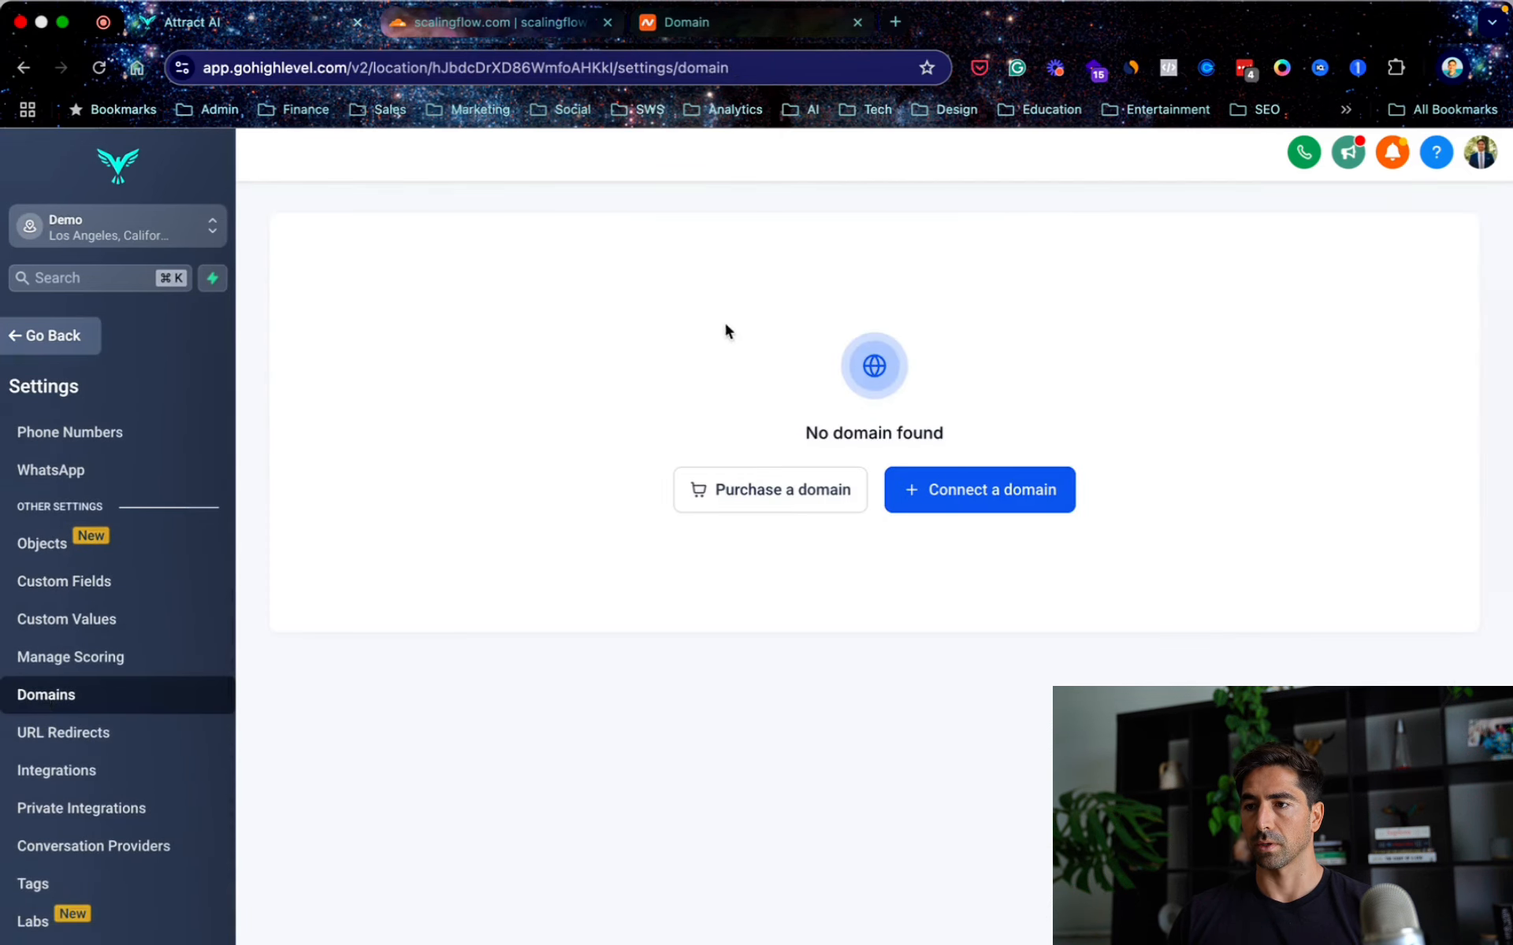
pyautogui.click(973, 501)
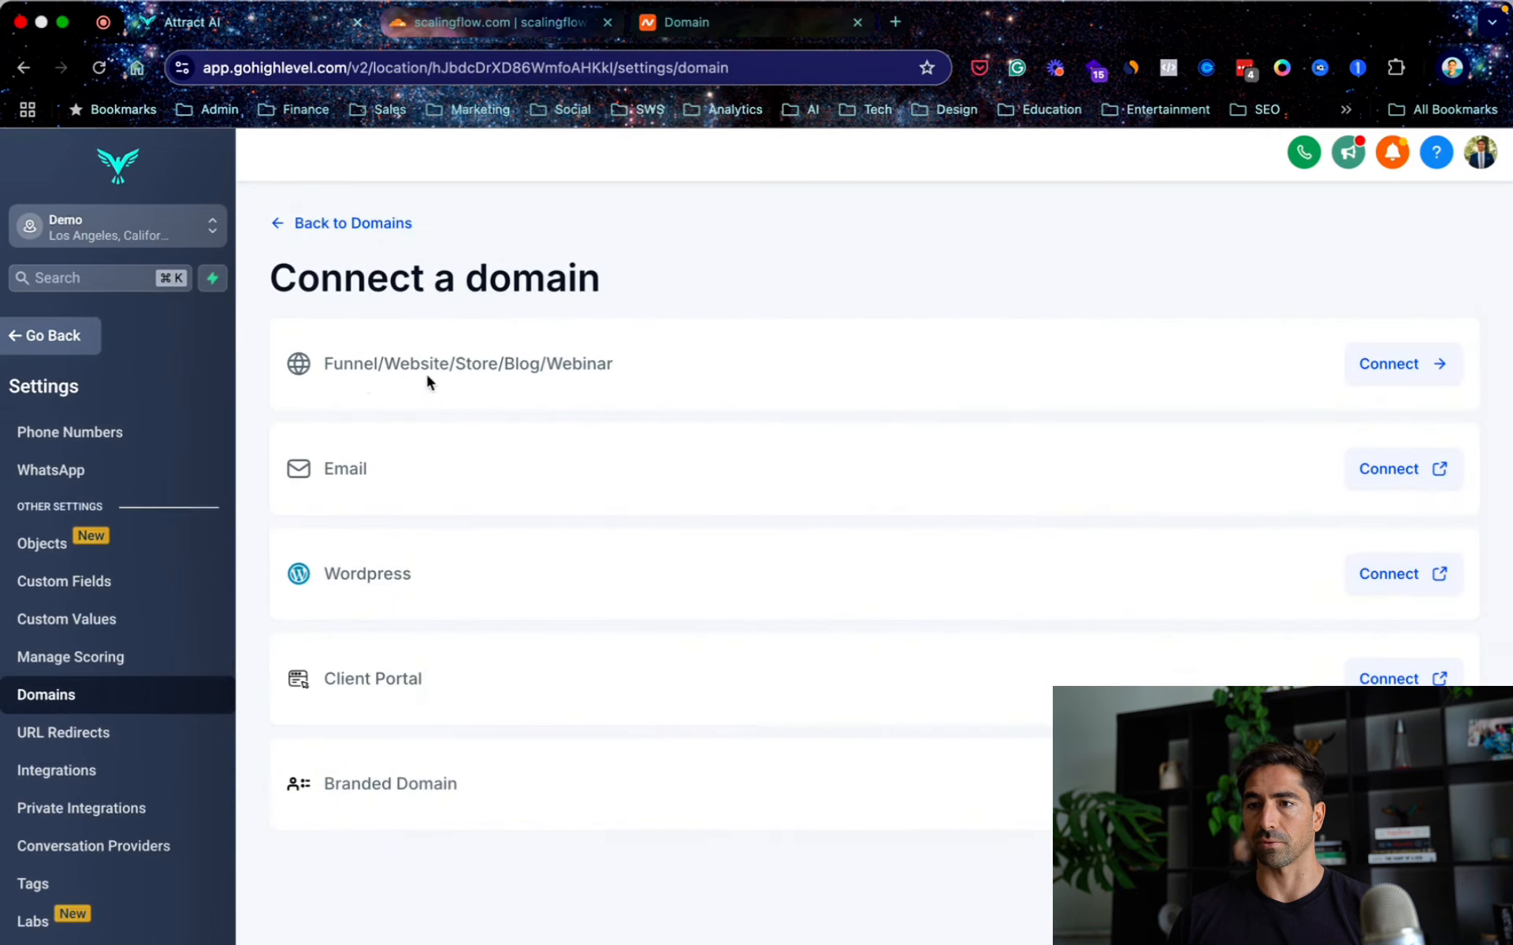
pyautogui.click(1378, 377)
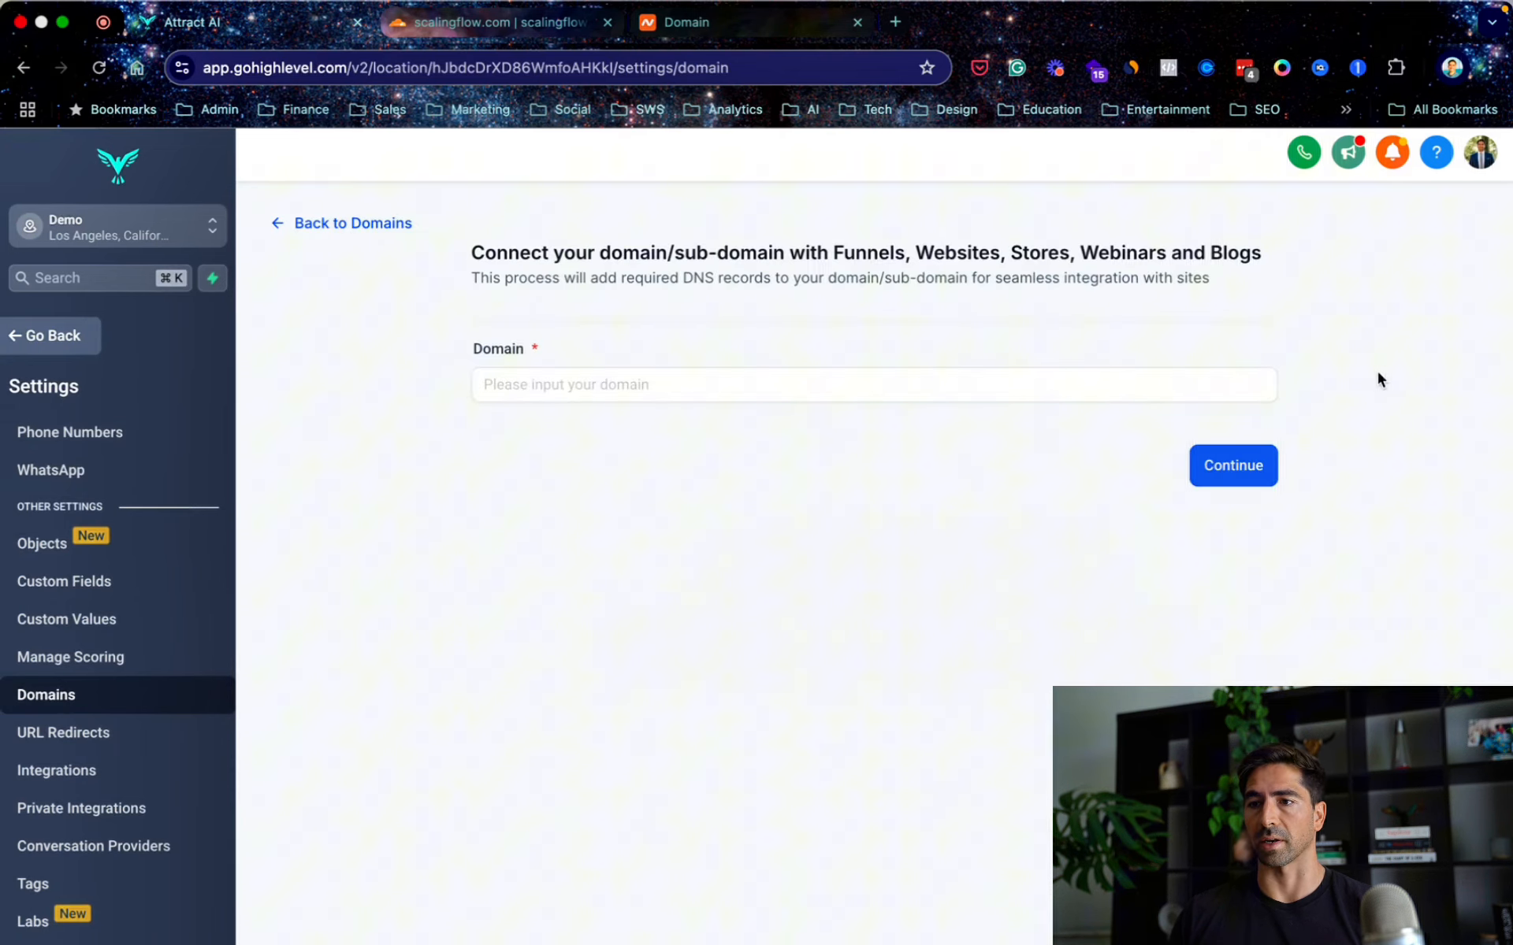
pyautogui.click(690, 385)
pyautogui.write('scalingflow.com')
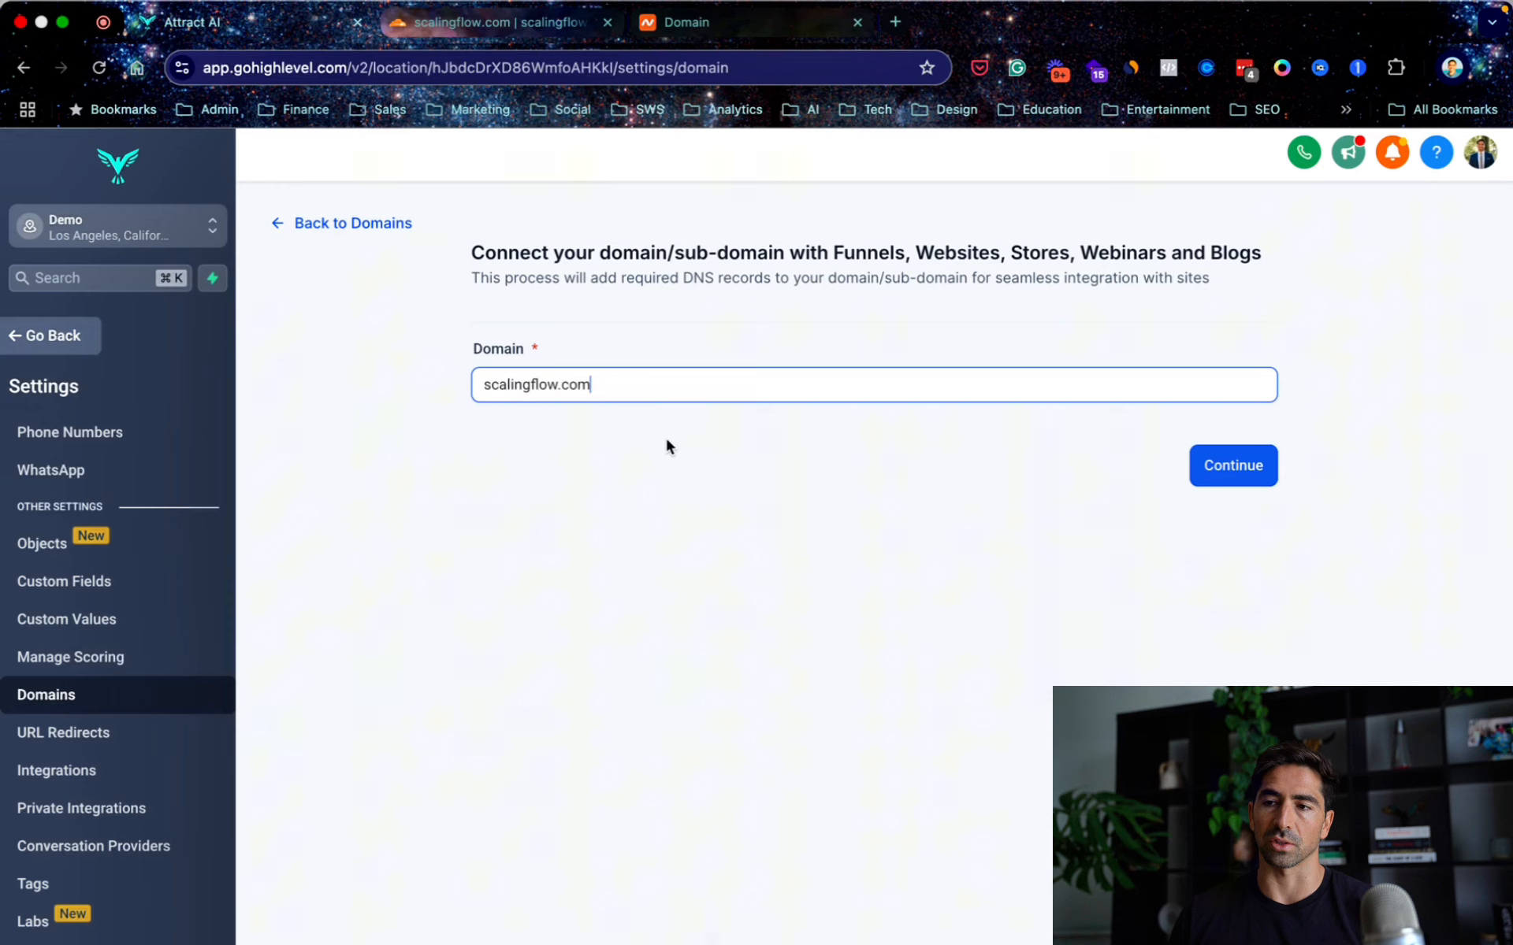
pyautogui.click(483, 385)
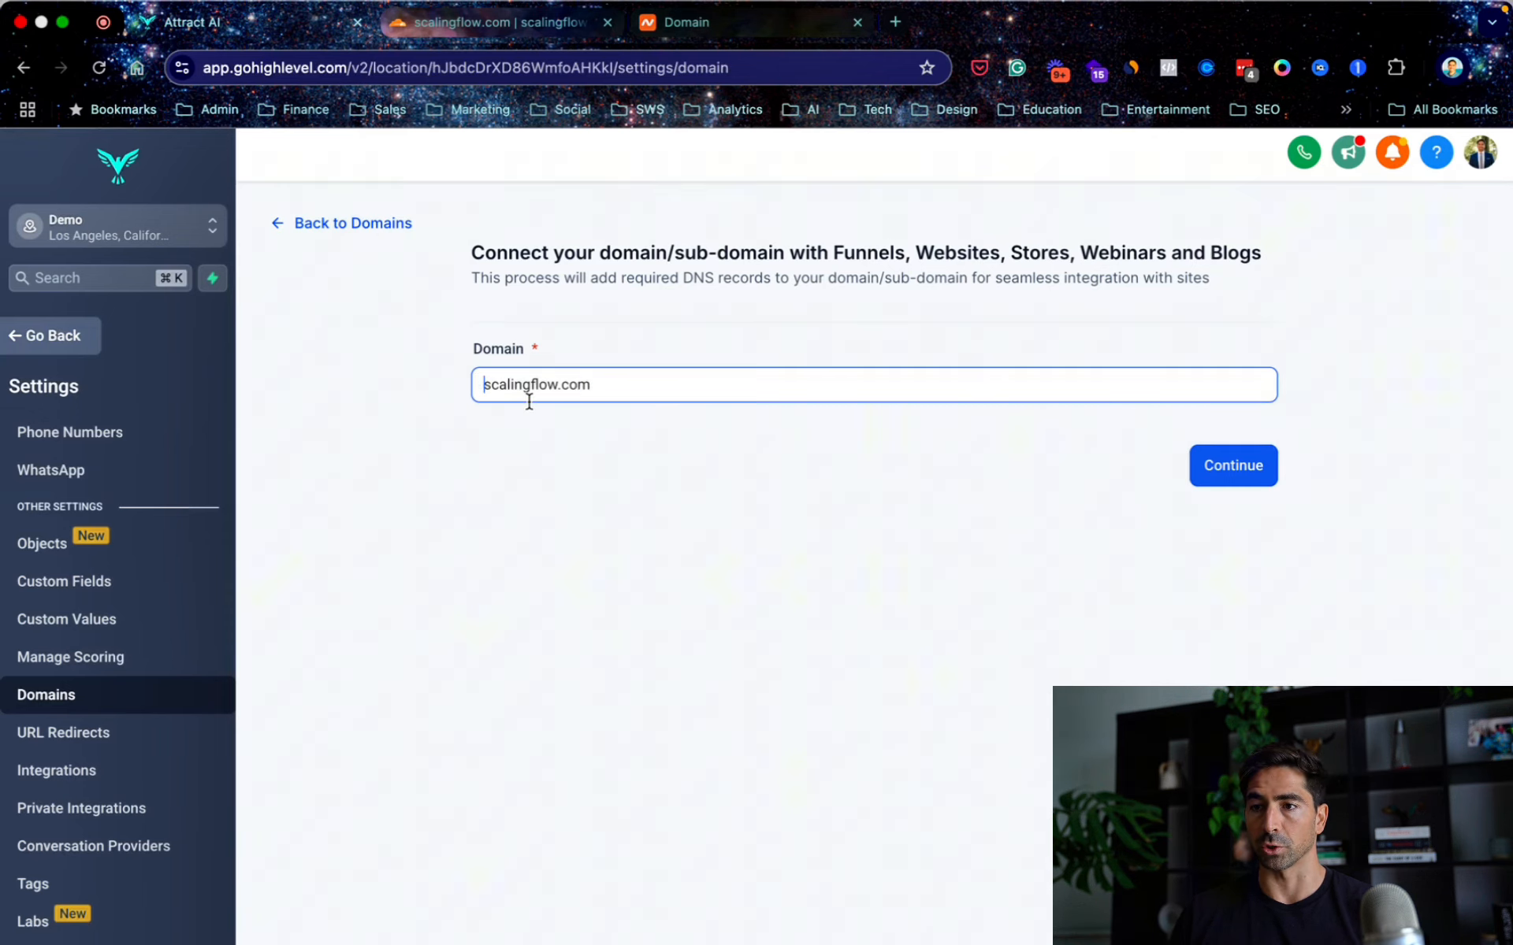
pyautogui.write('go.')
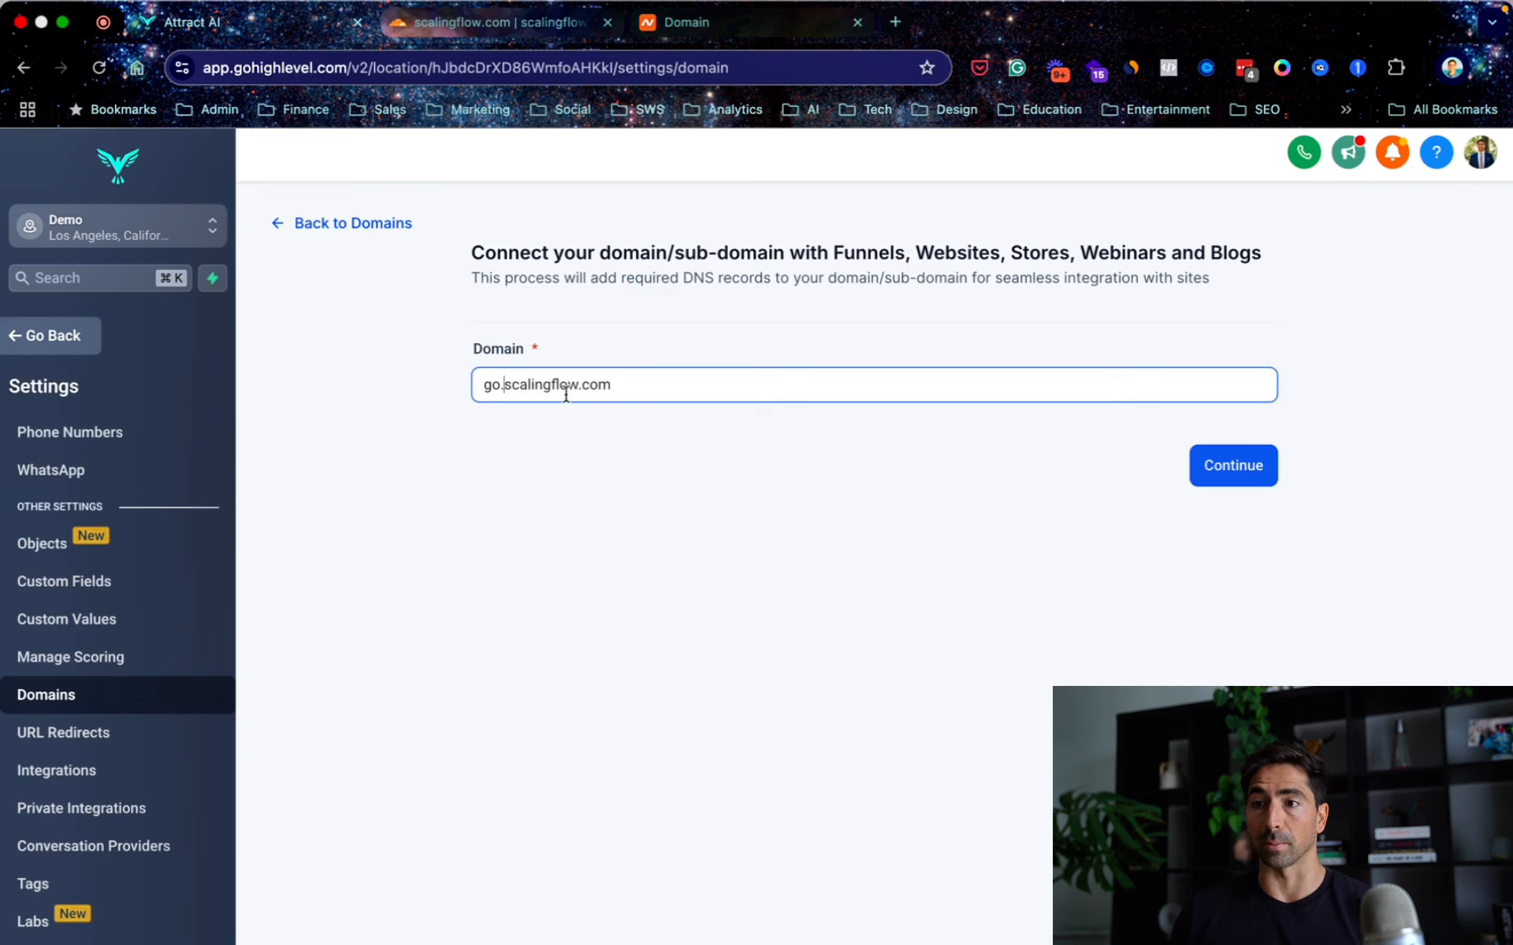
pyautogui.doubleClick(493, 385)
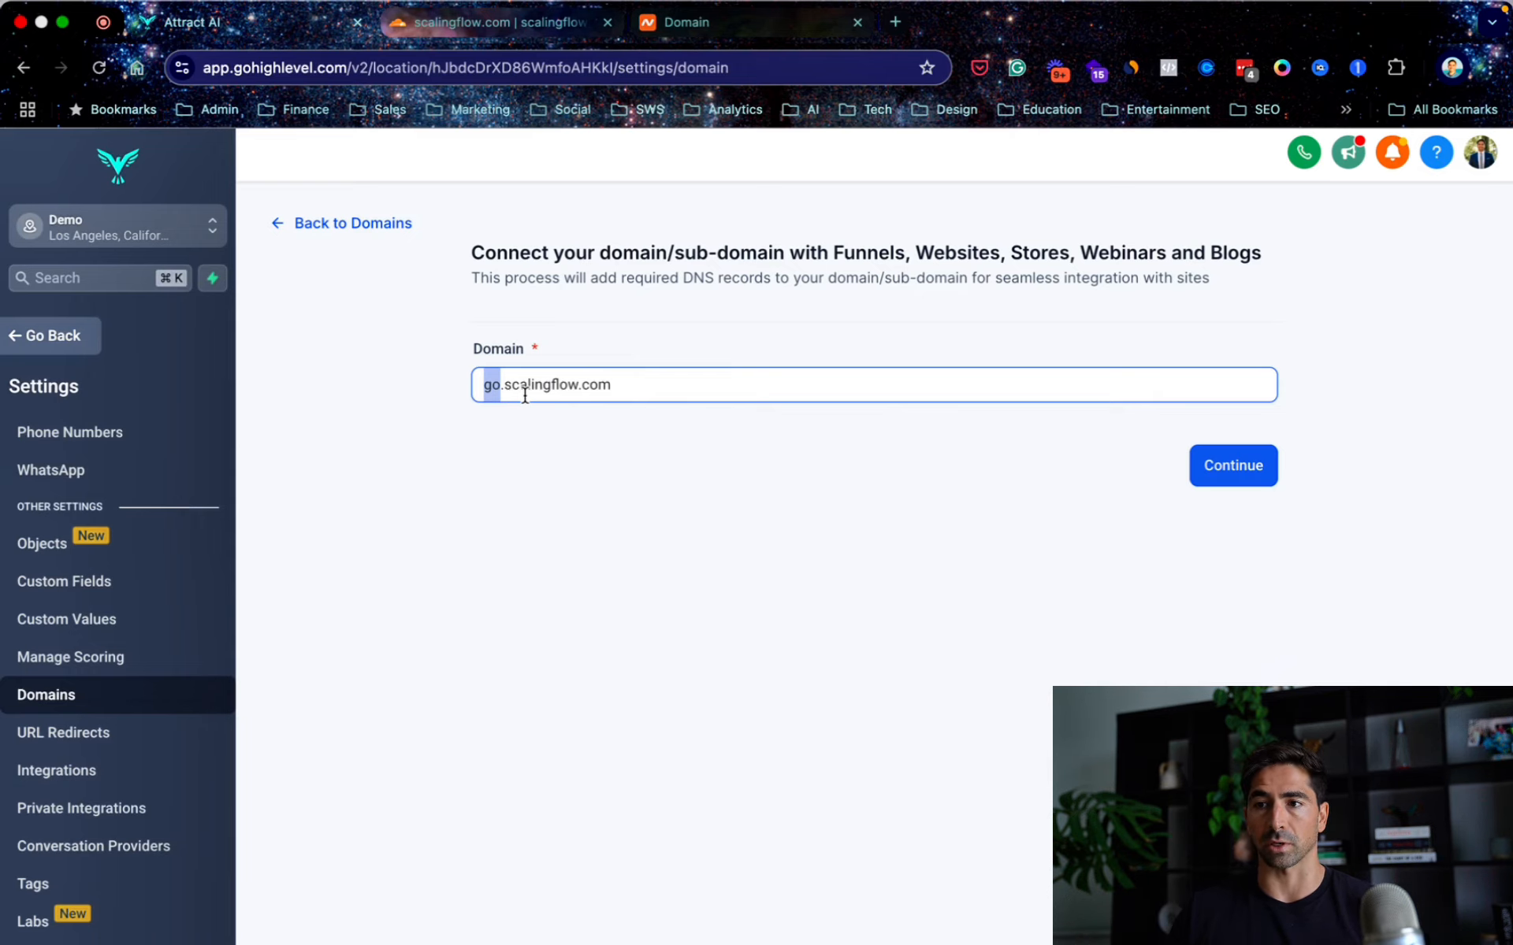
pyautogui.press('BackSpace')
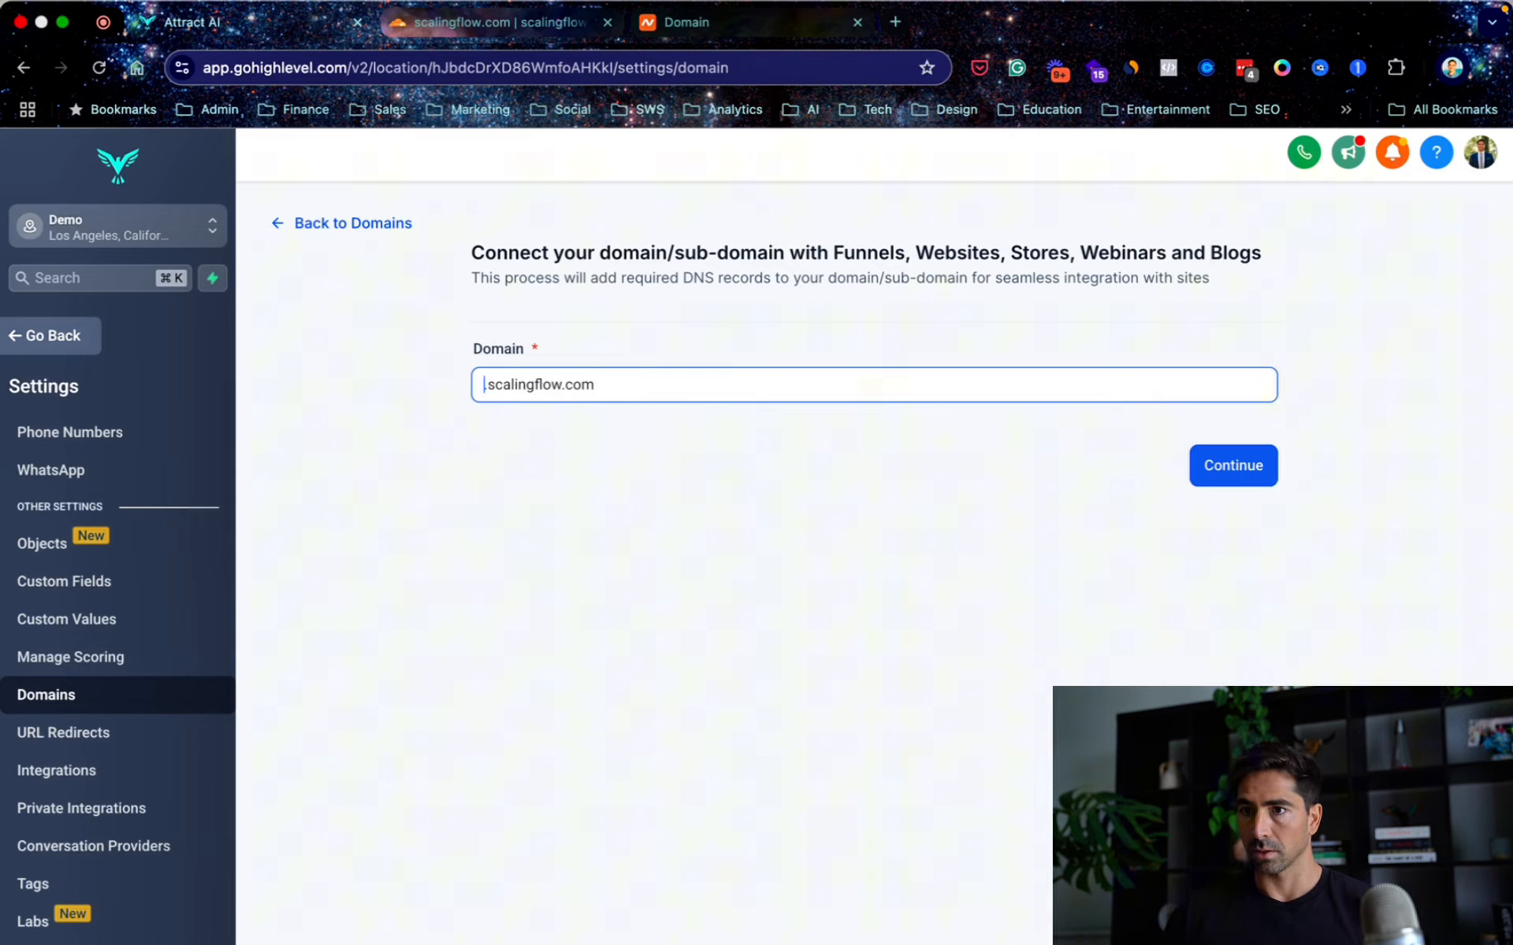
pyautogui.press('Delete')
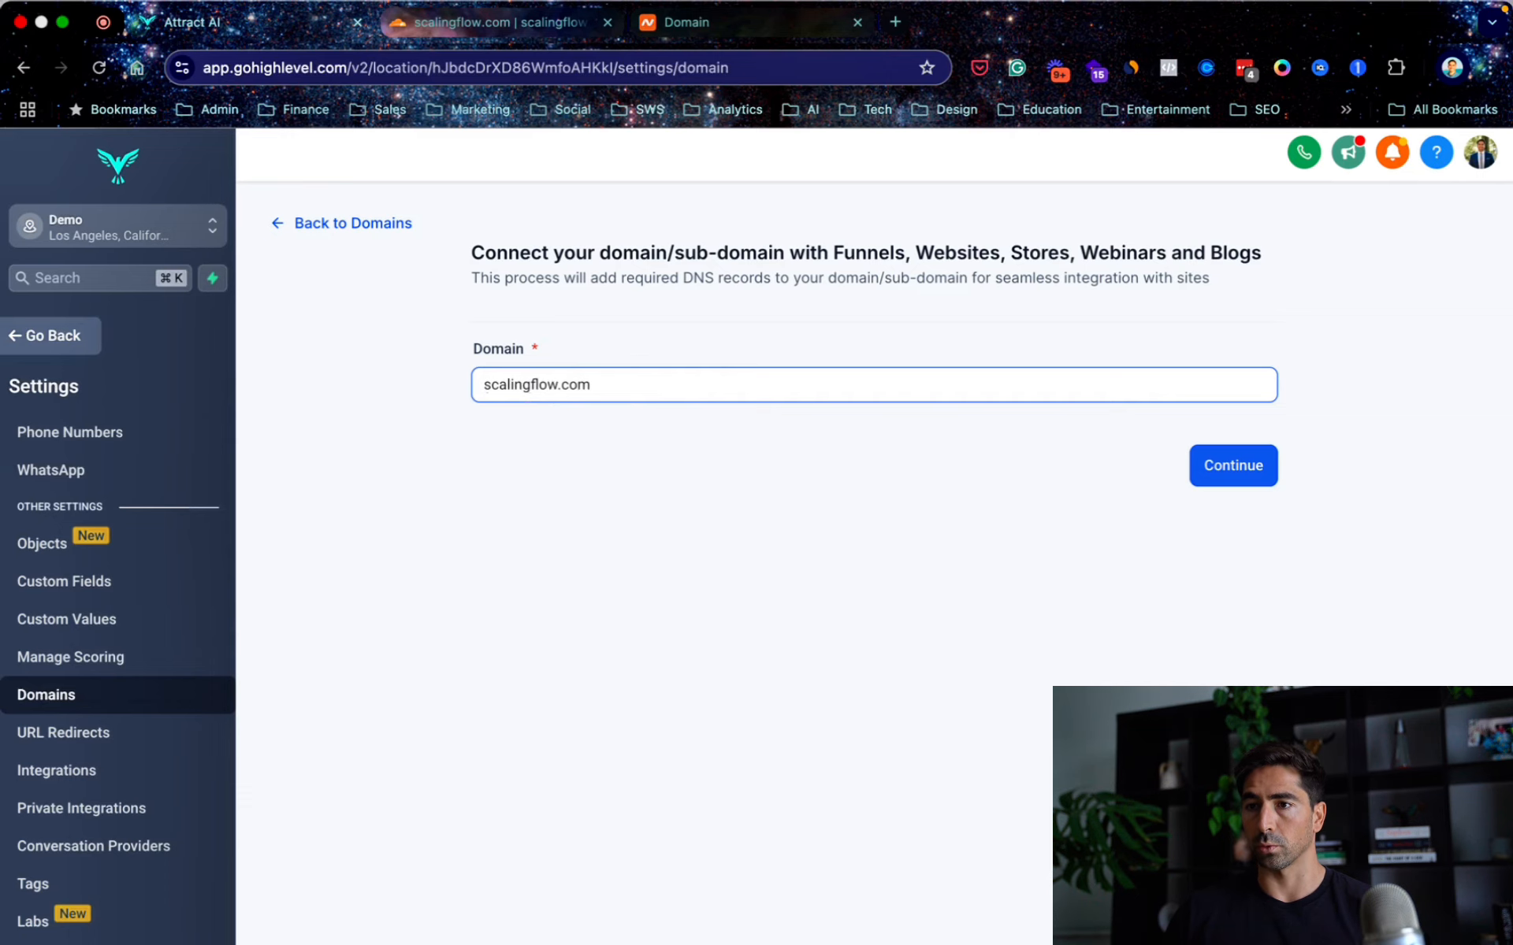
pyautogui.click(1237, 466)
pyautogui.click(816, 613)
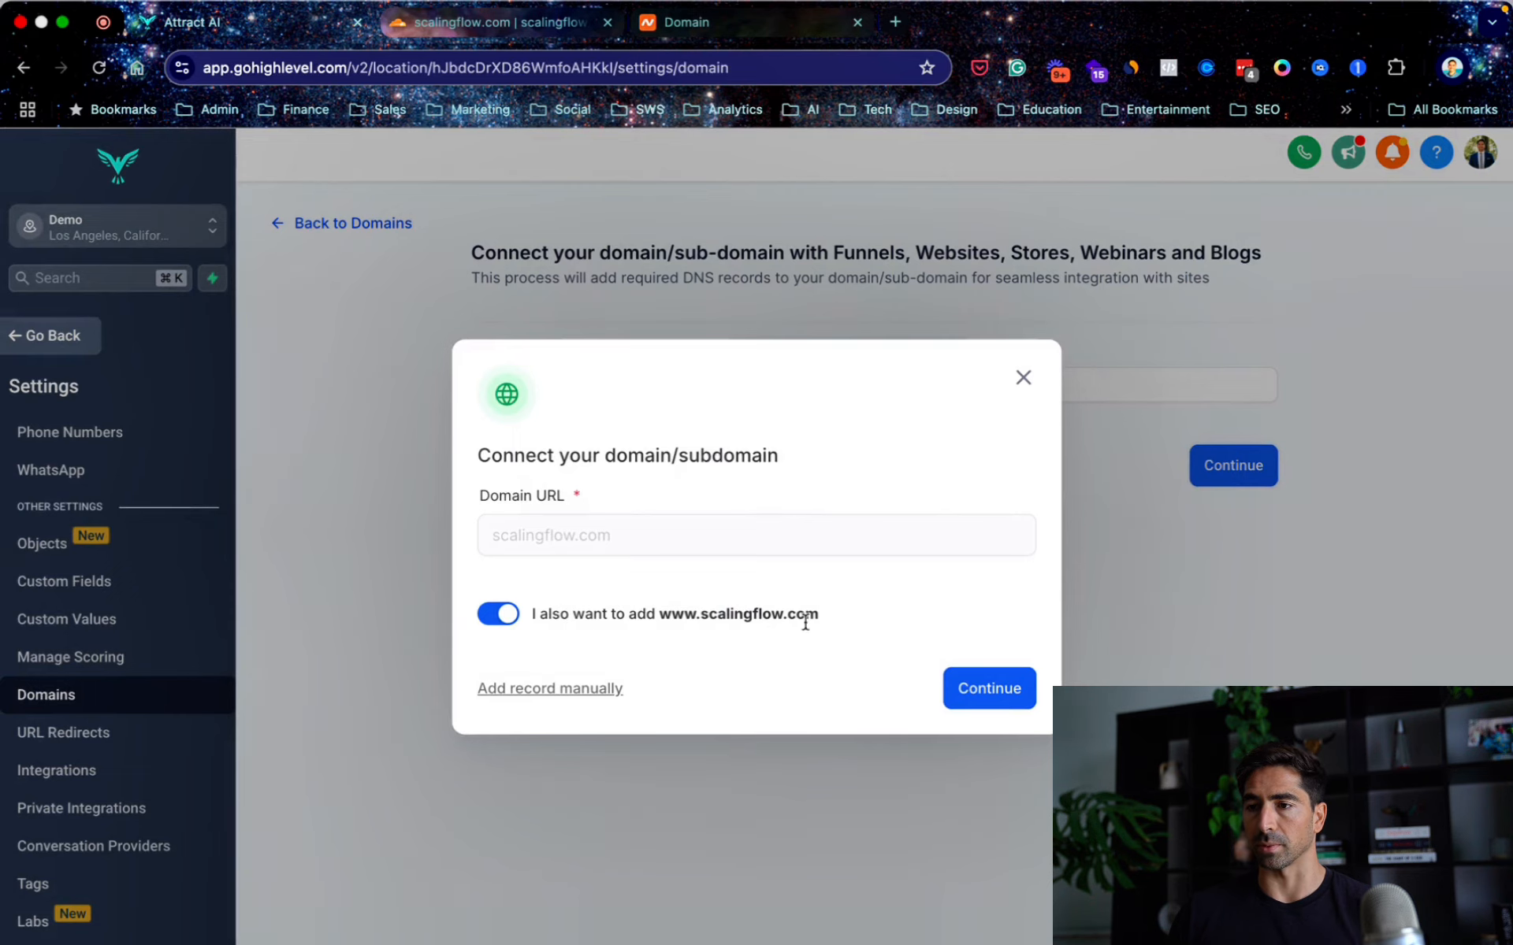
pyautogui.click(995, 690)
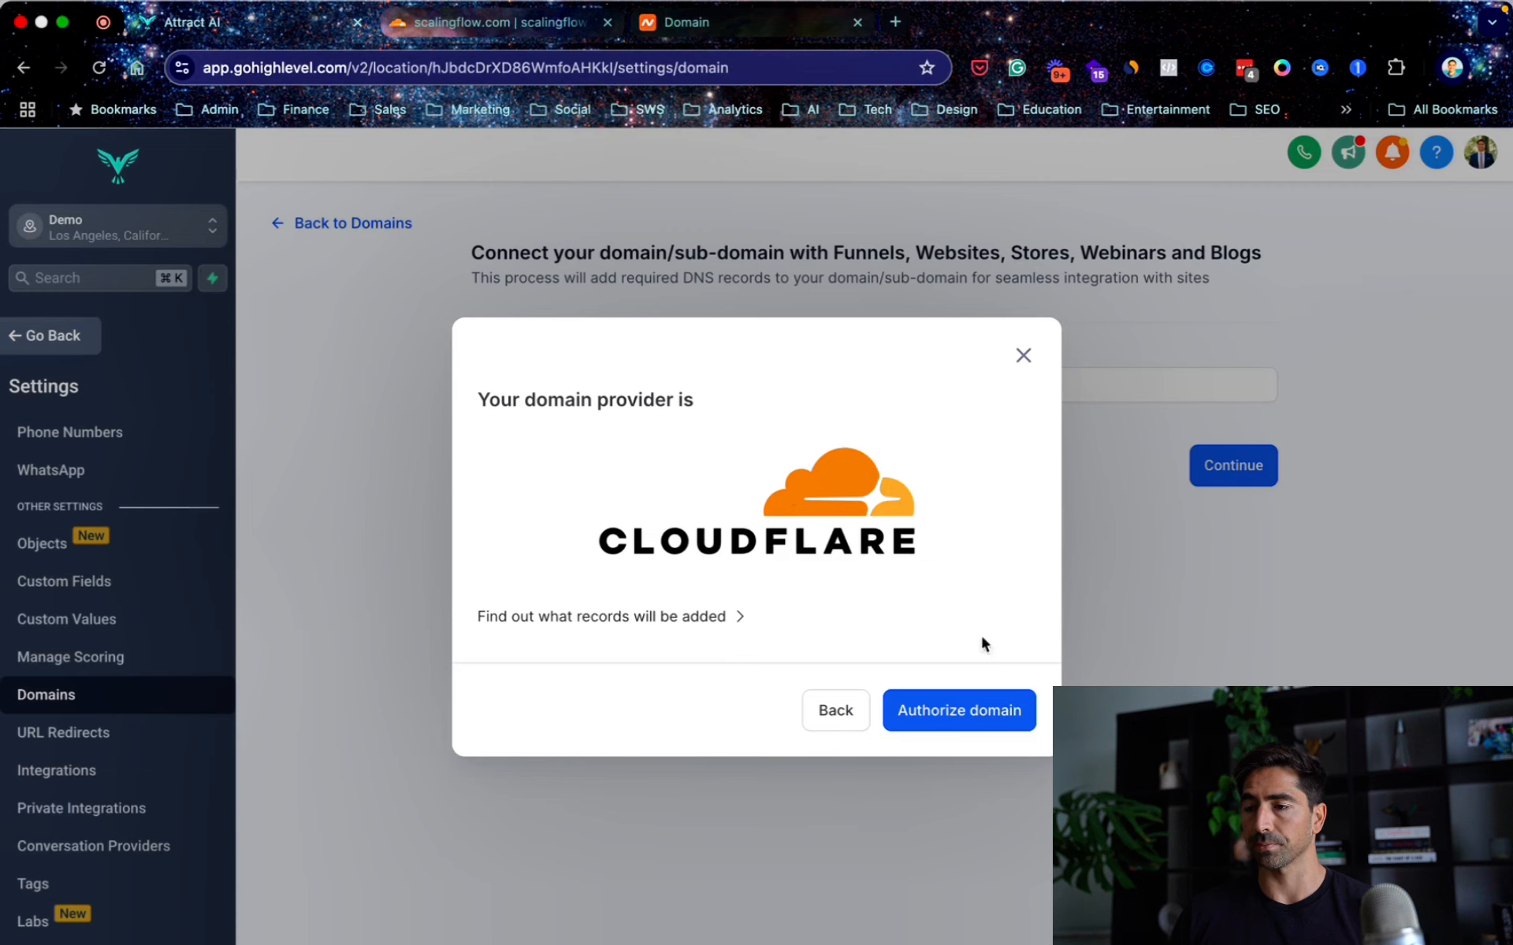
pyautogui.click(939, 707)
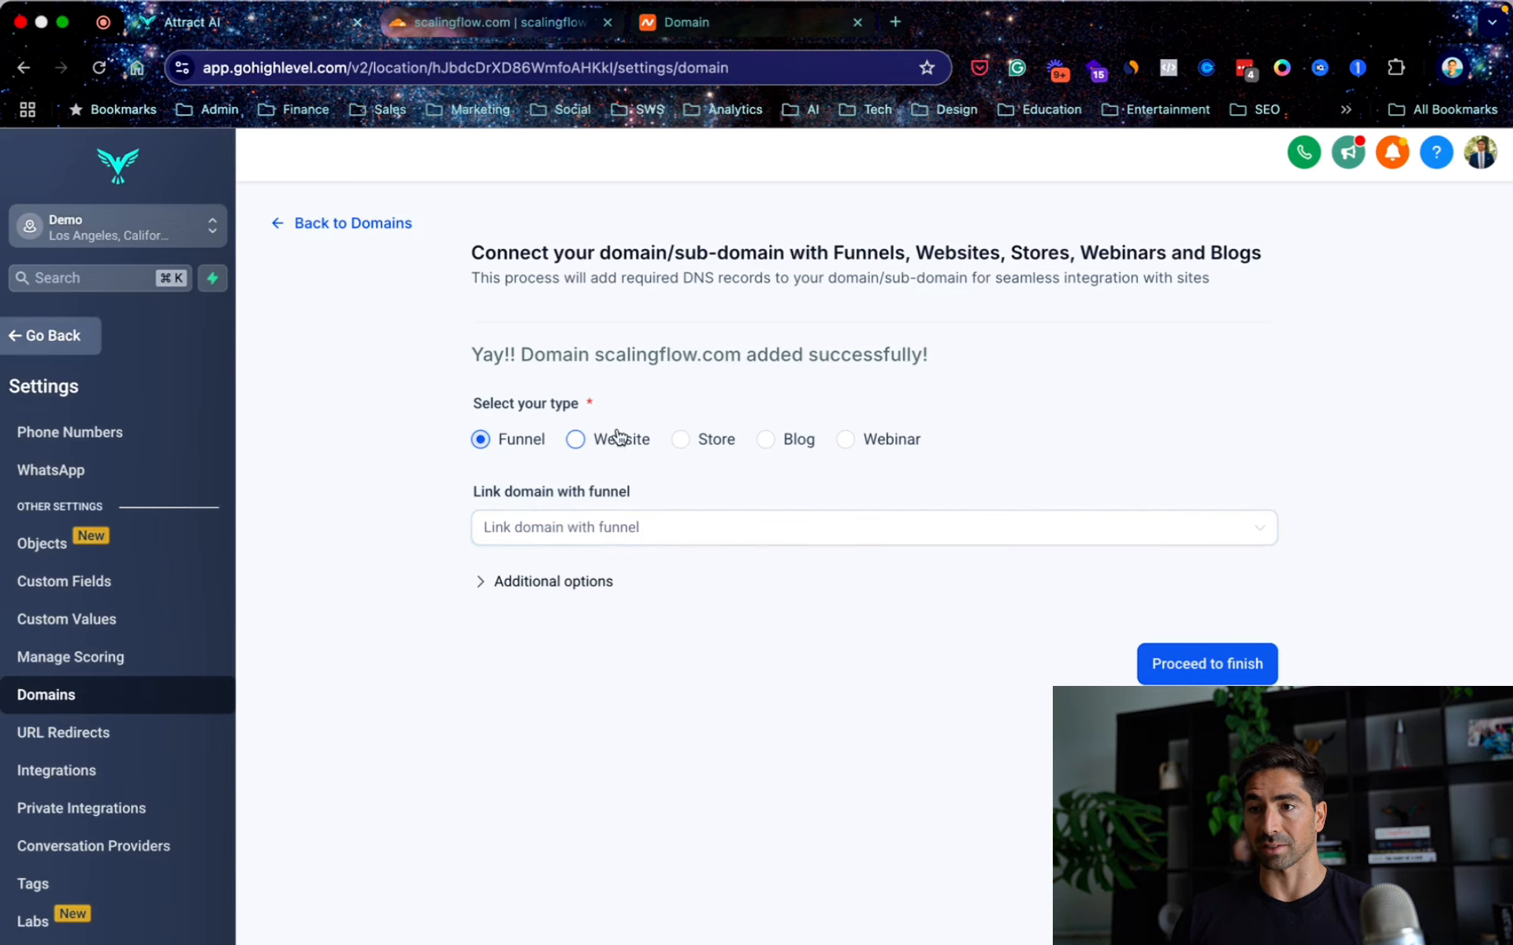
pyautogui.click(682, 534)
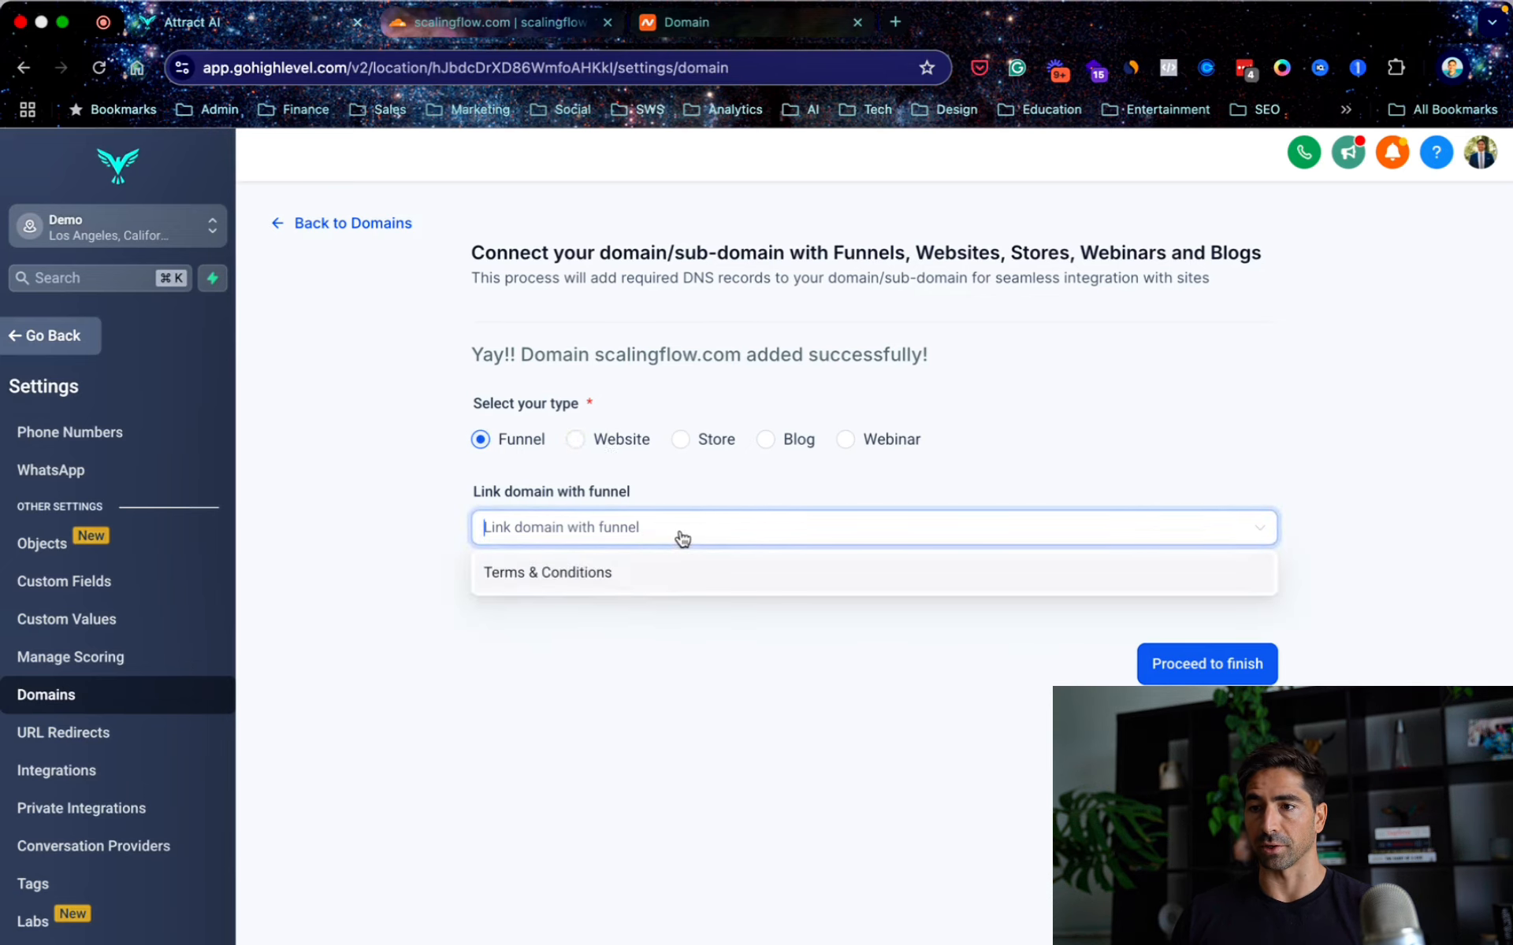
pyautogui.click(649, 570)
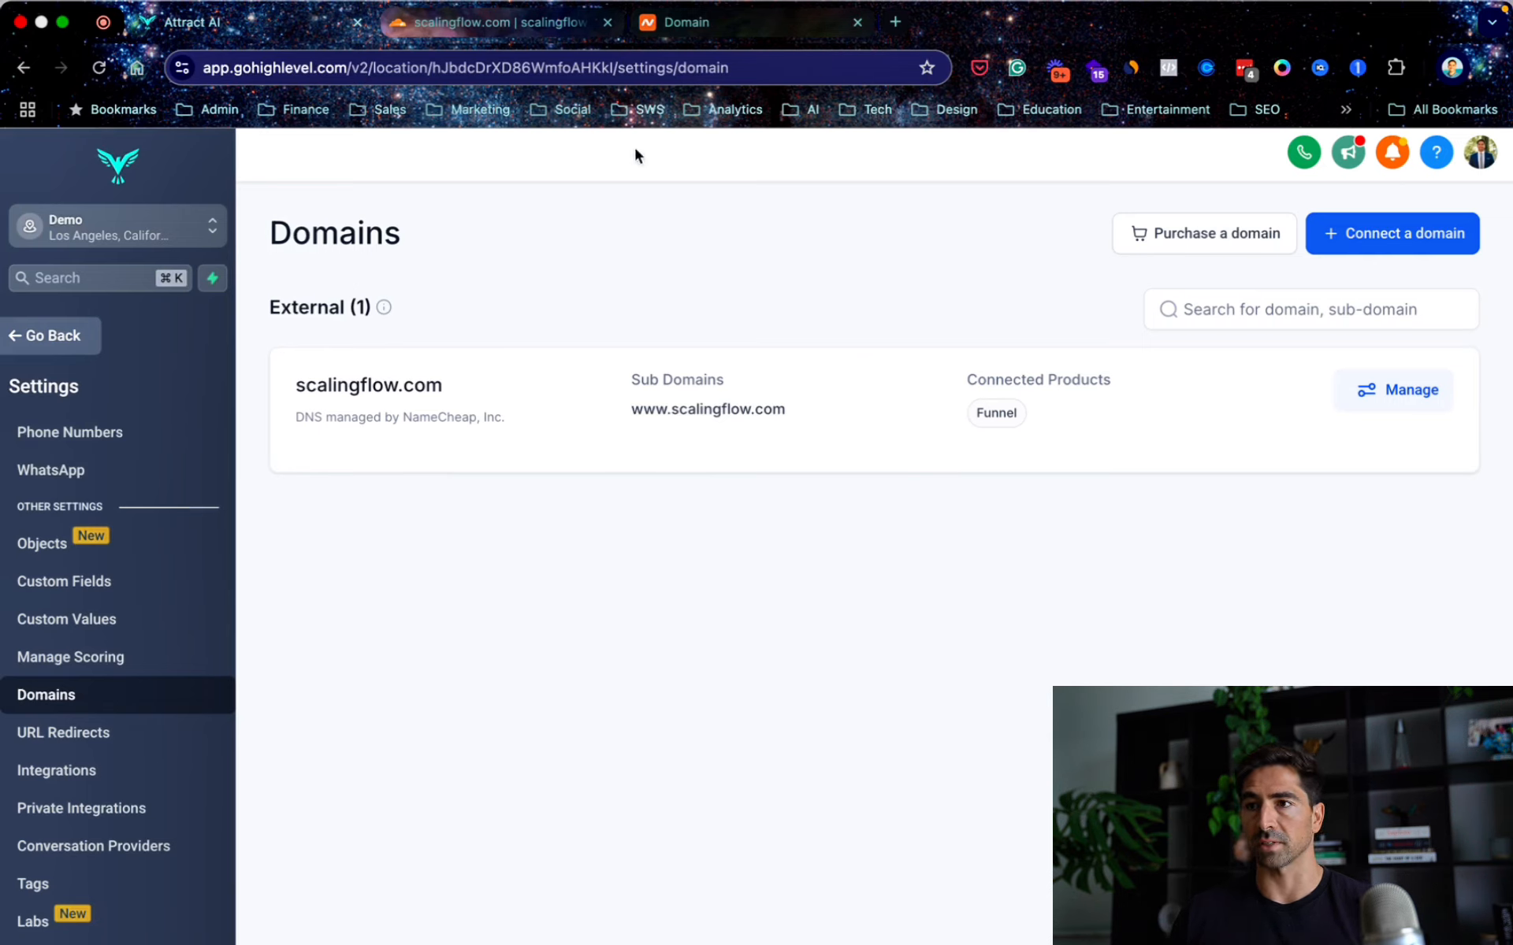
# Switch to Namecheap and copy the domain name attractgrowth.io from its details page.
pyautogui.click(669, 22)
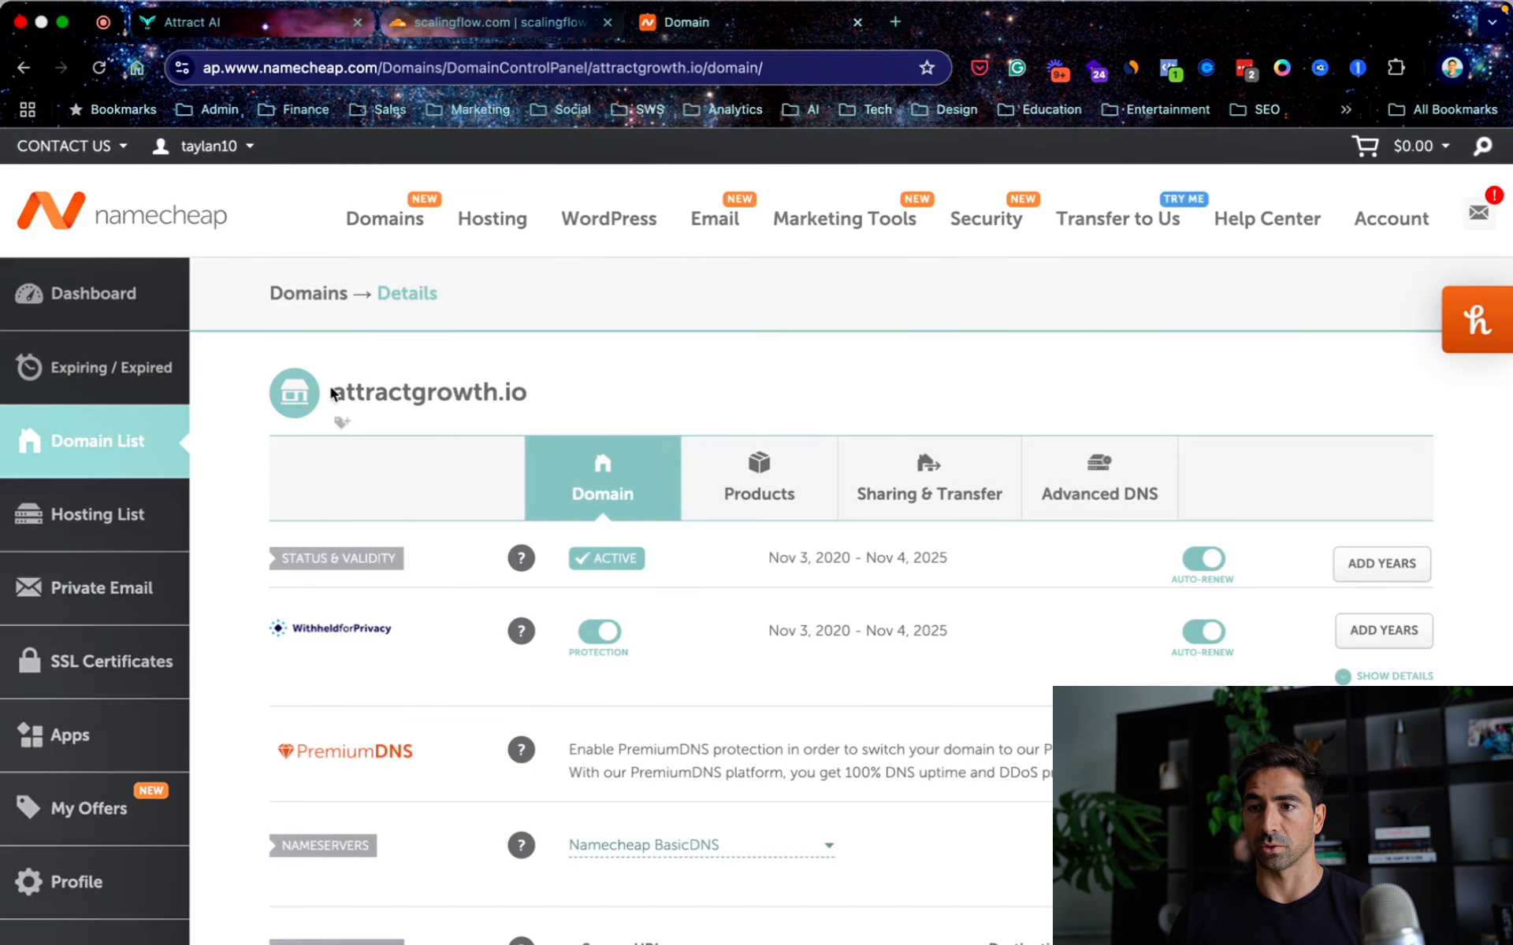
pyautogui.moveTo(333, 392); pyautogui.dragTo(540, 396)
pyautogui.press('super+c')
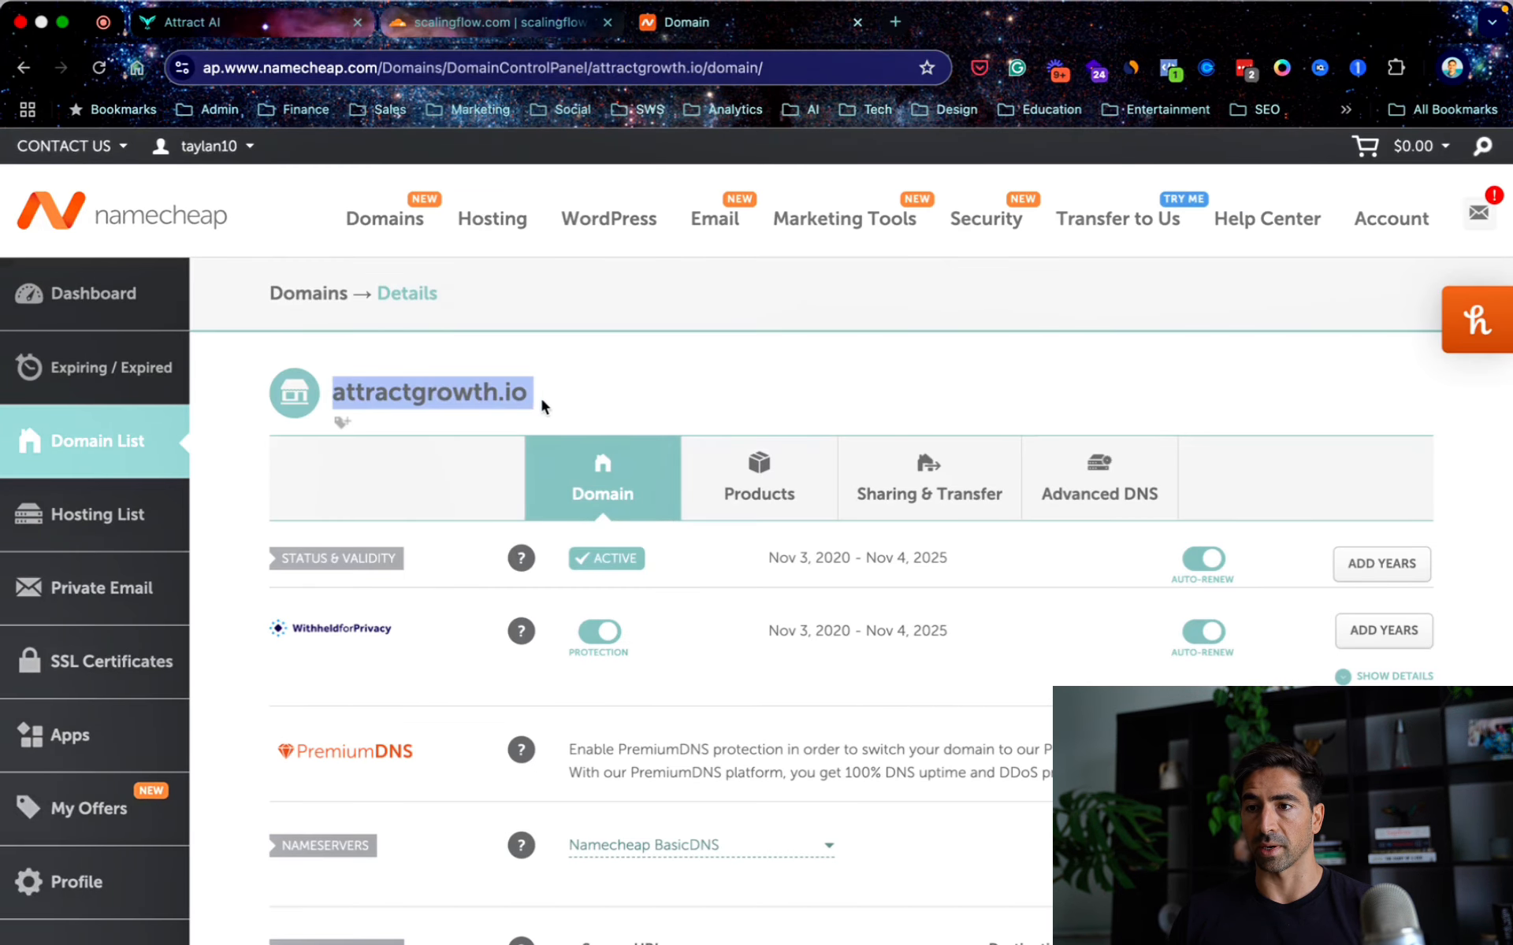
pyautogui.click(490, 24)
pyautogui.click(236, 22)
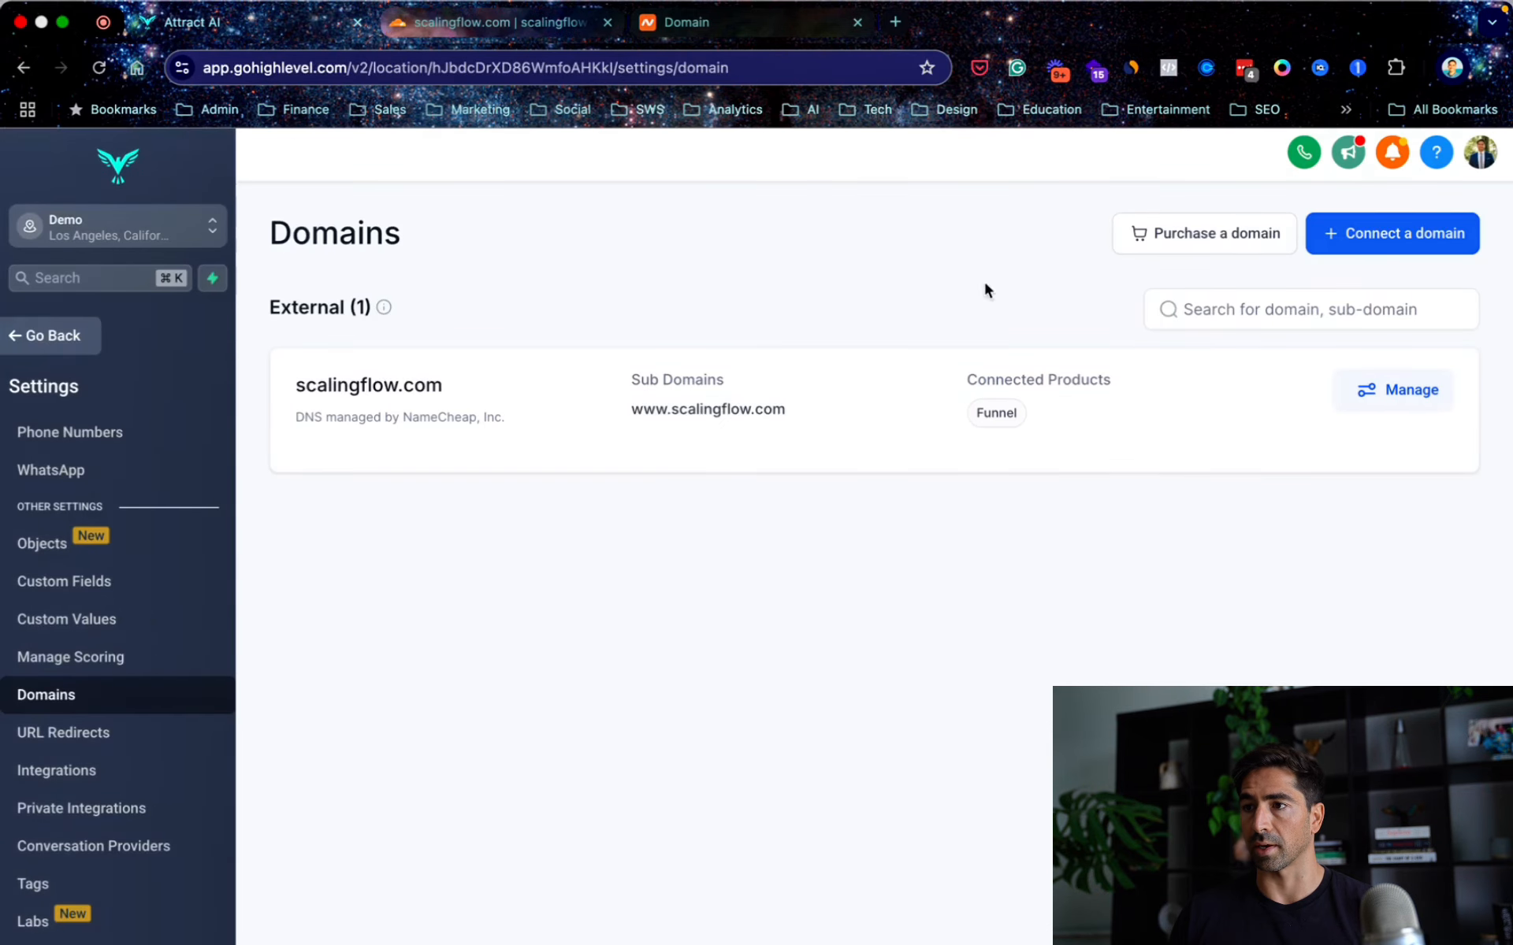
pyautogui.click(1375, 256)
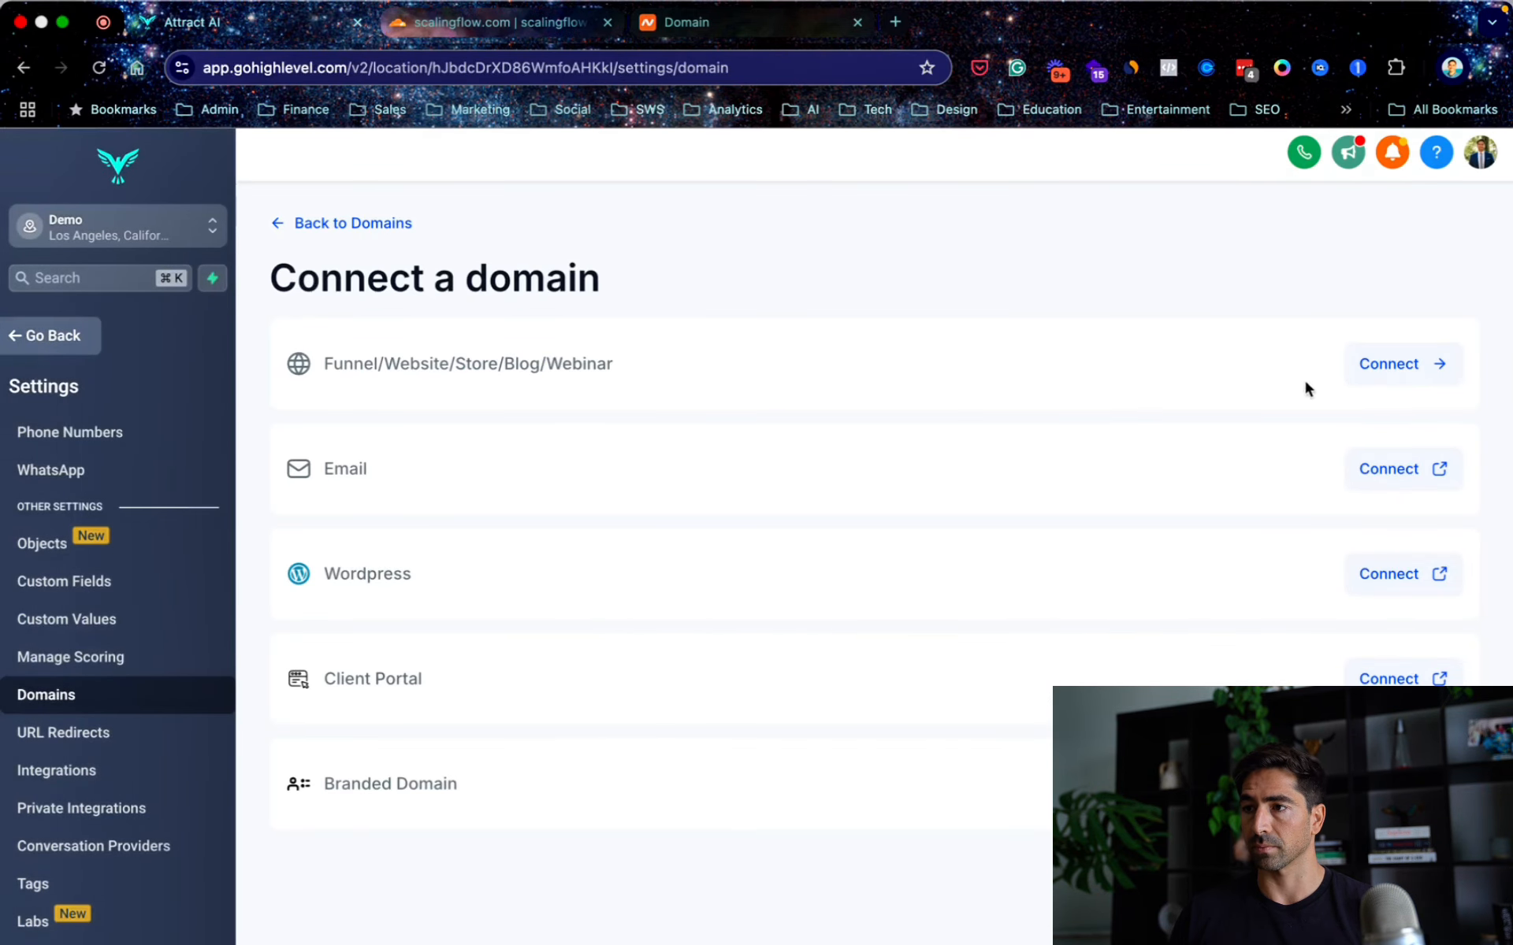
pyautogui.click(1375, 363)
pyautogui.click(831, 372)
pyautogui.press('super+v')
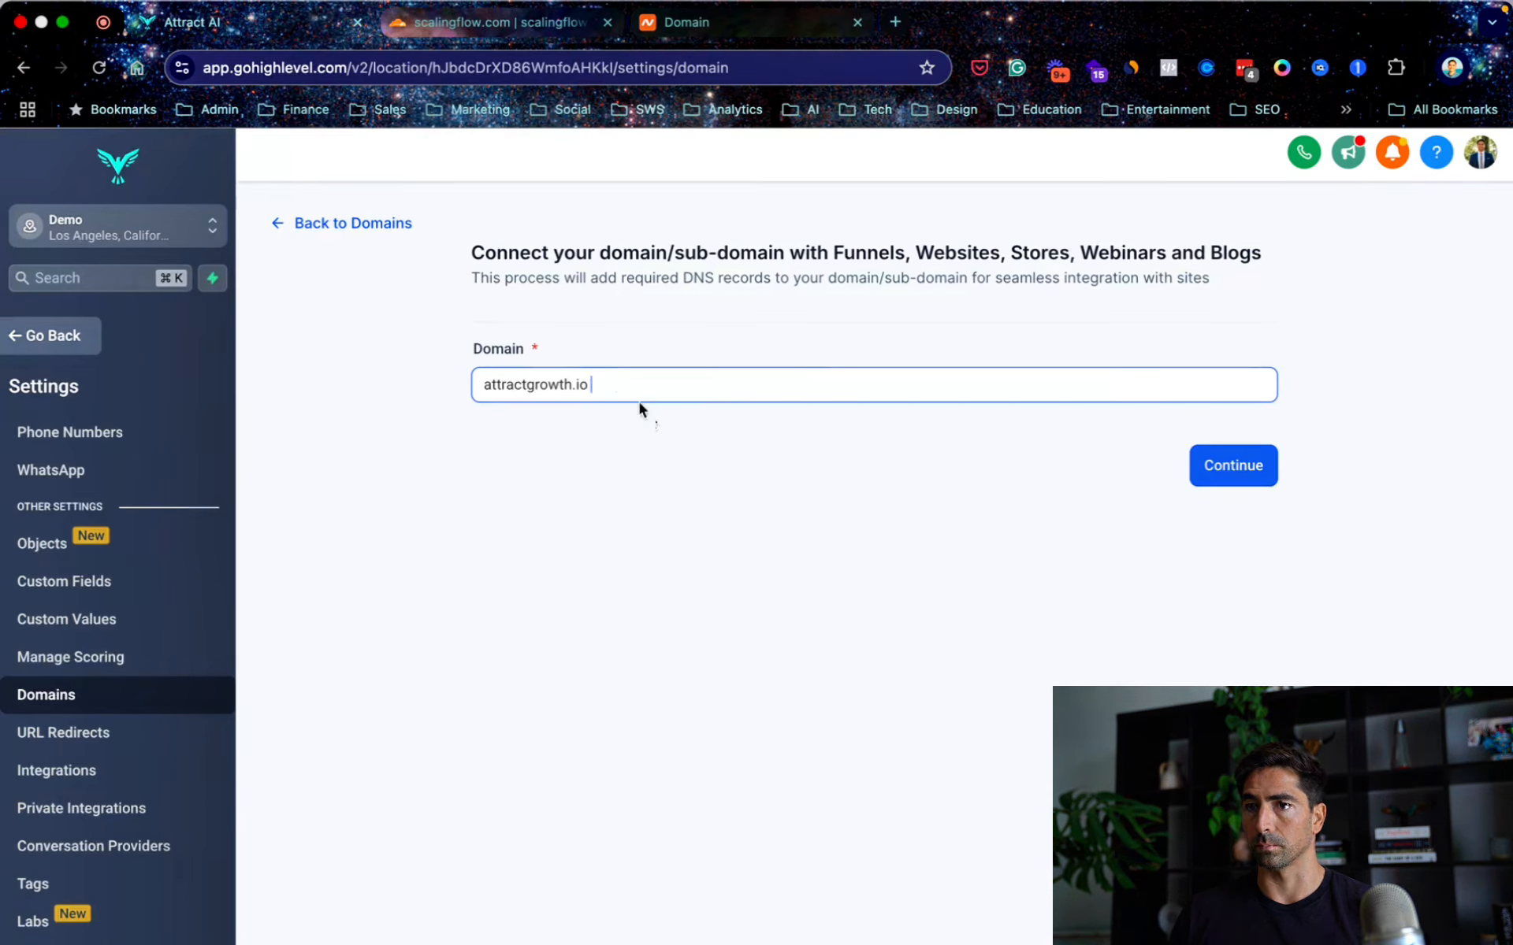
pyautogui.click(1237, 465)
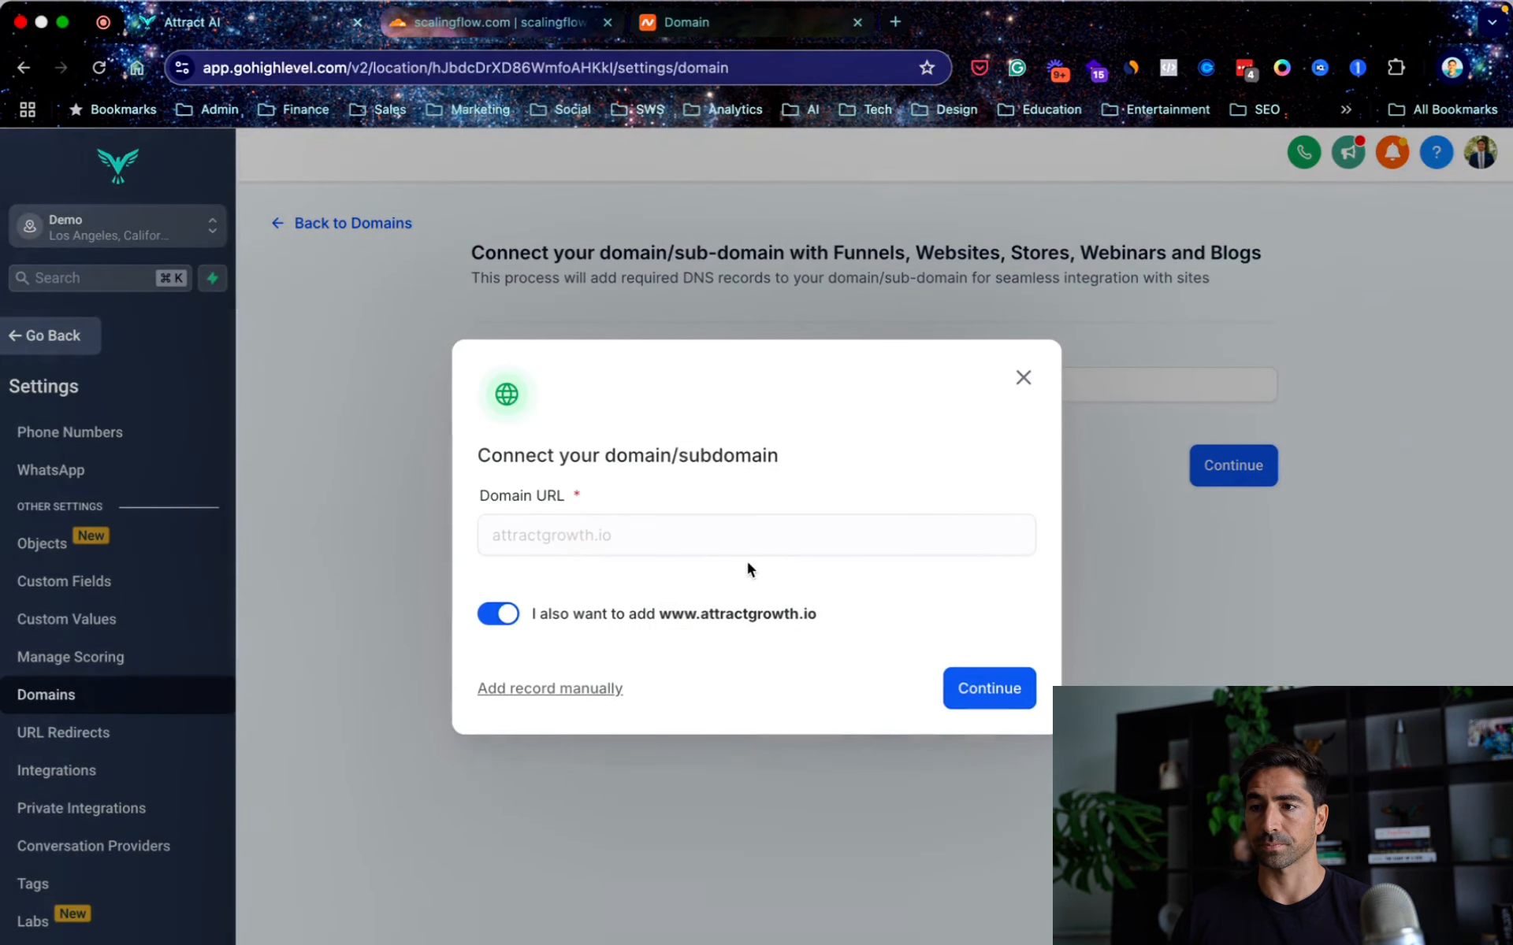
pyautogui.click(995, 697)
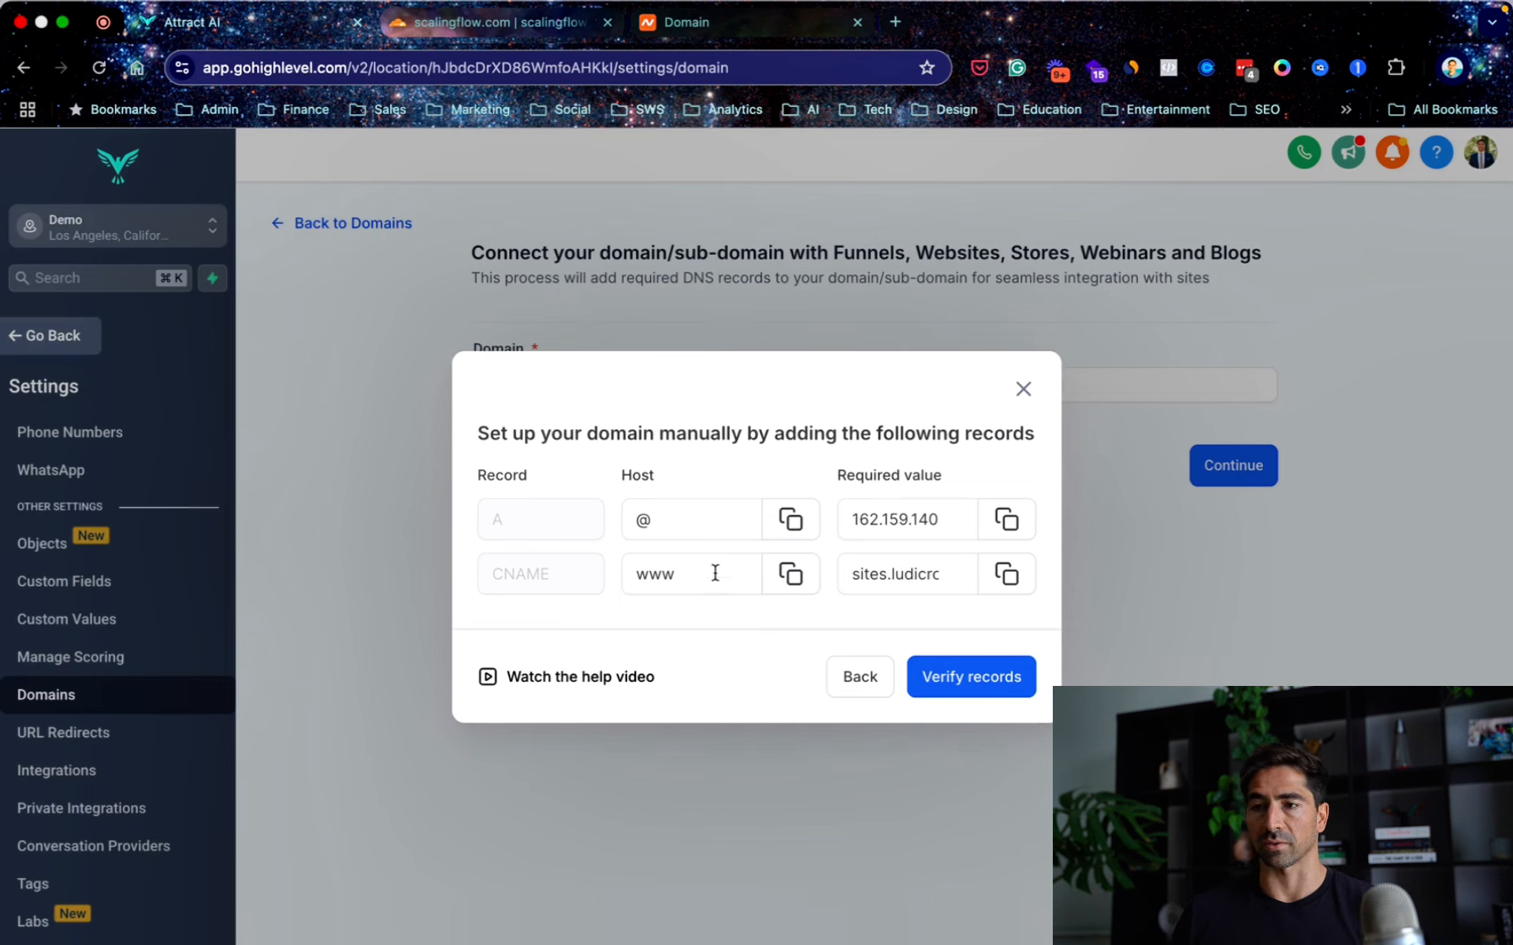
# Check the hosts of the A and CNAME records and copy the A record's required value.
pyautogui.click(649, 572)
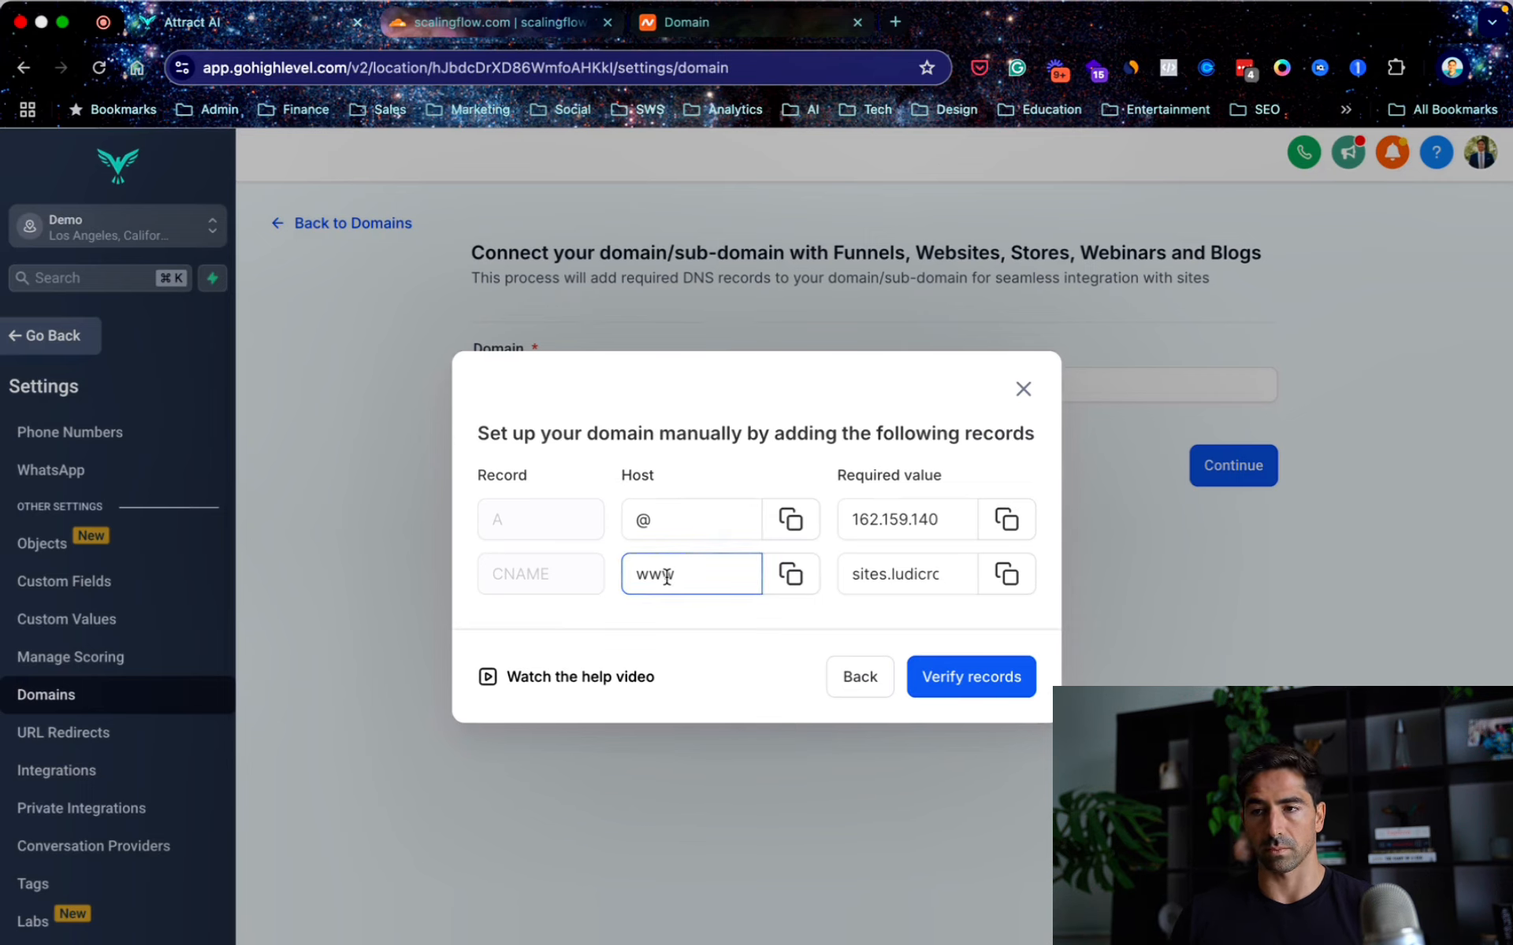
pyautogui.click(724, 516)
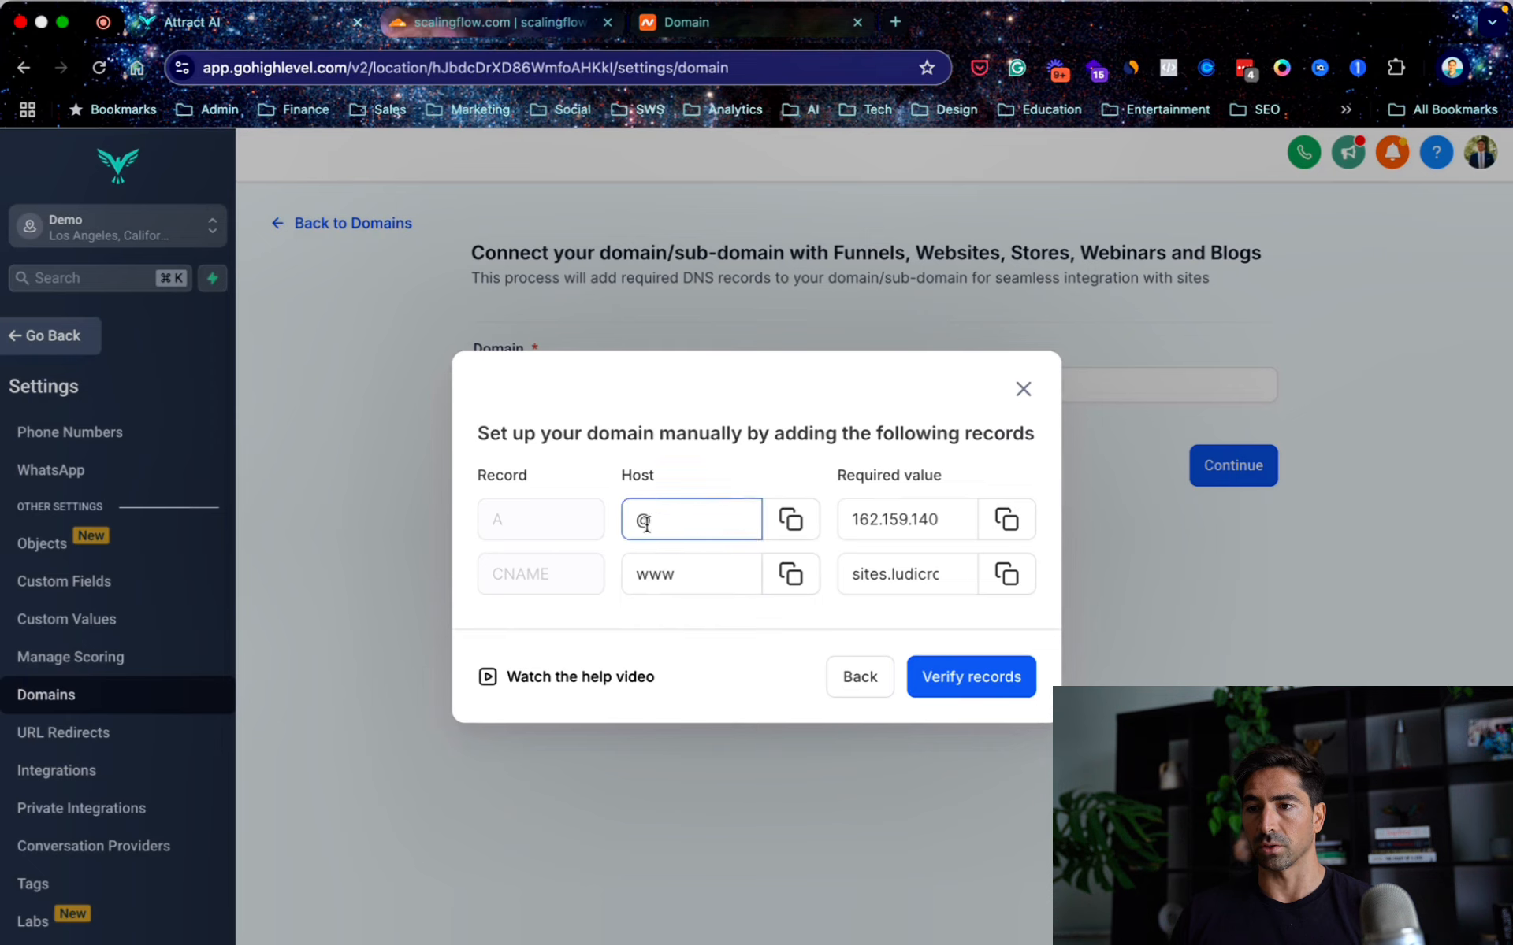
pyautogui.click(730, 567)
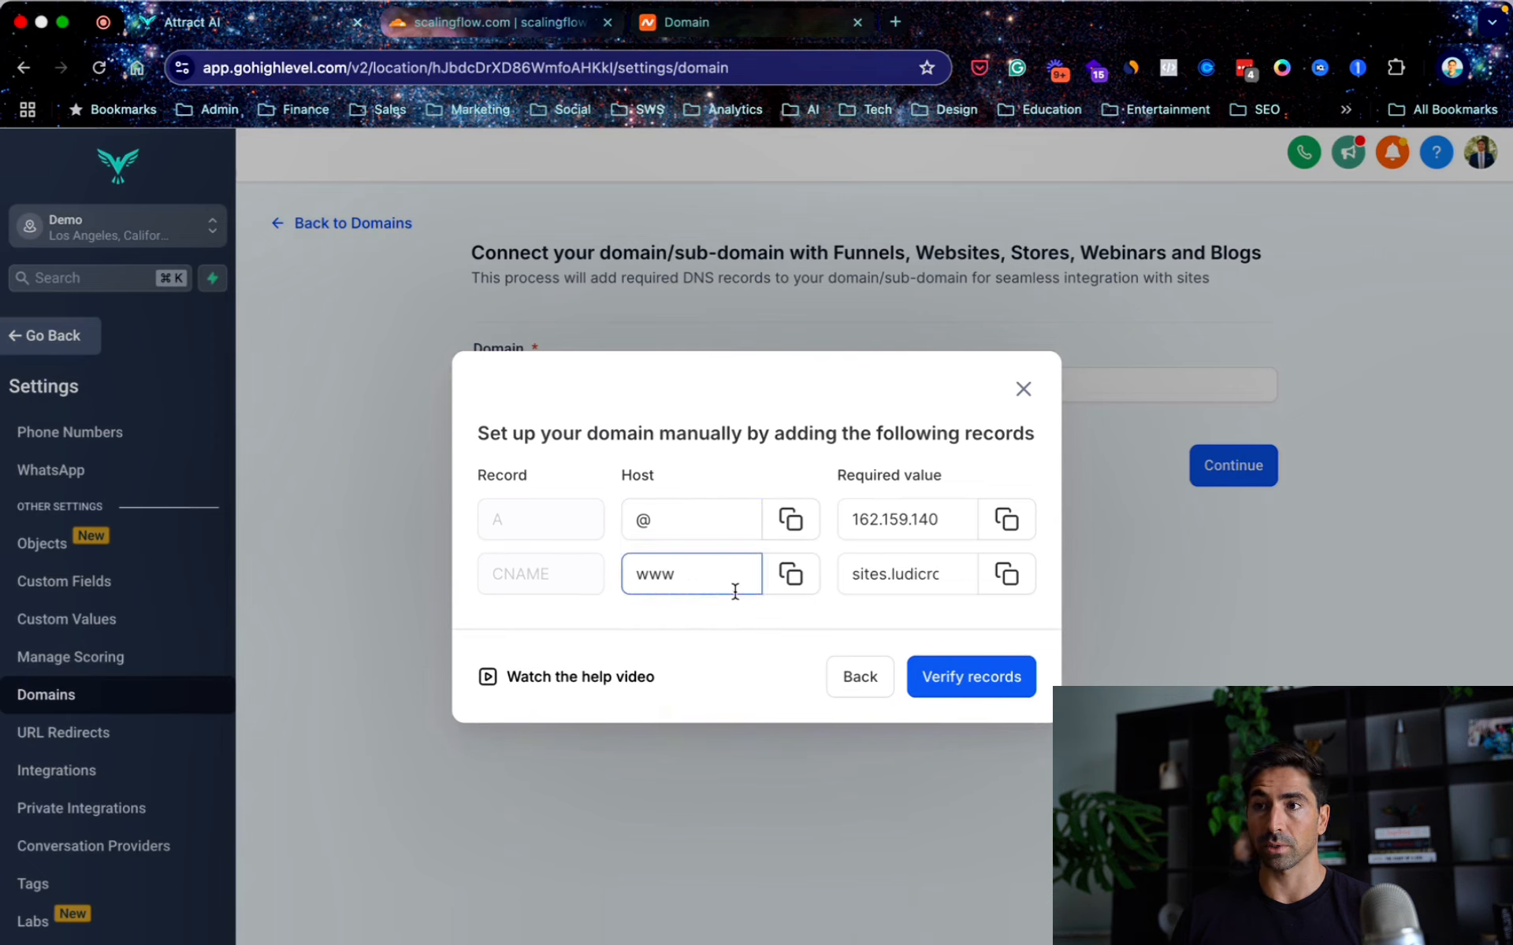
pyautogui.click(659, 526)
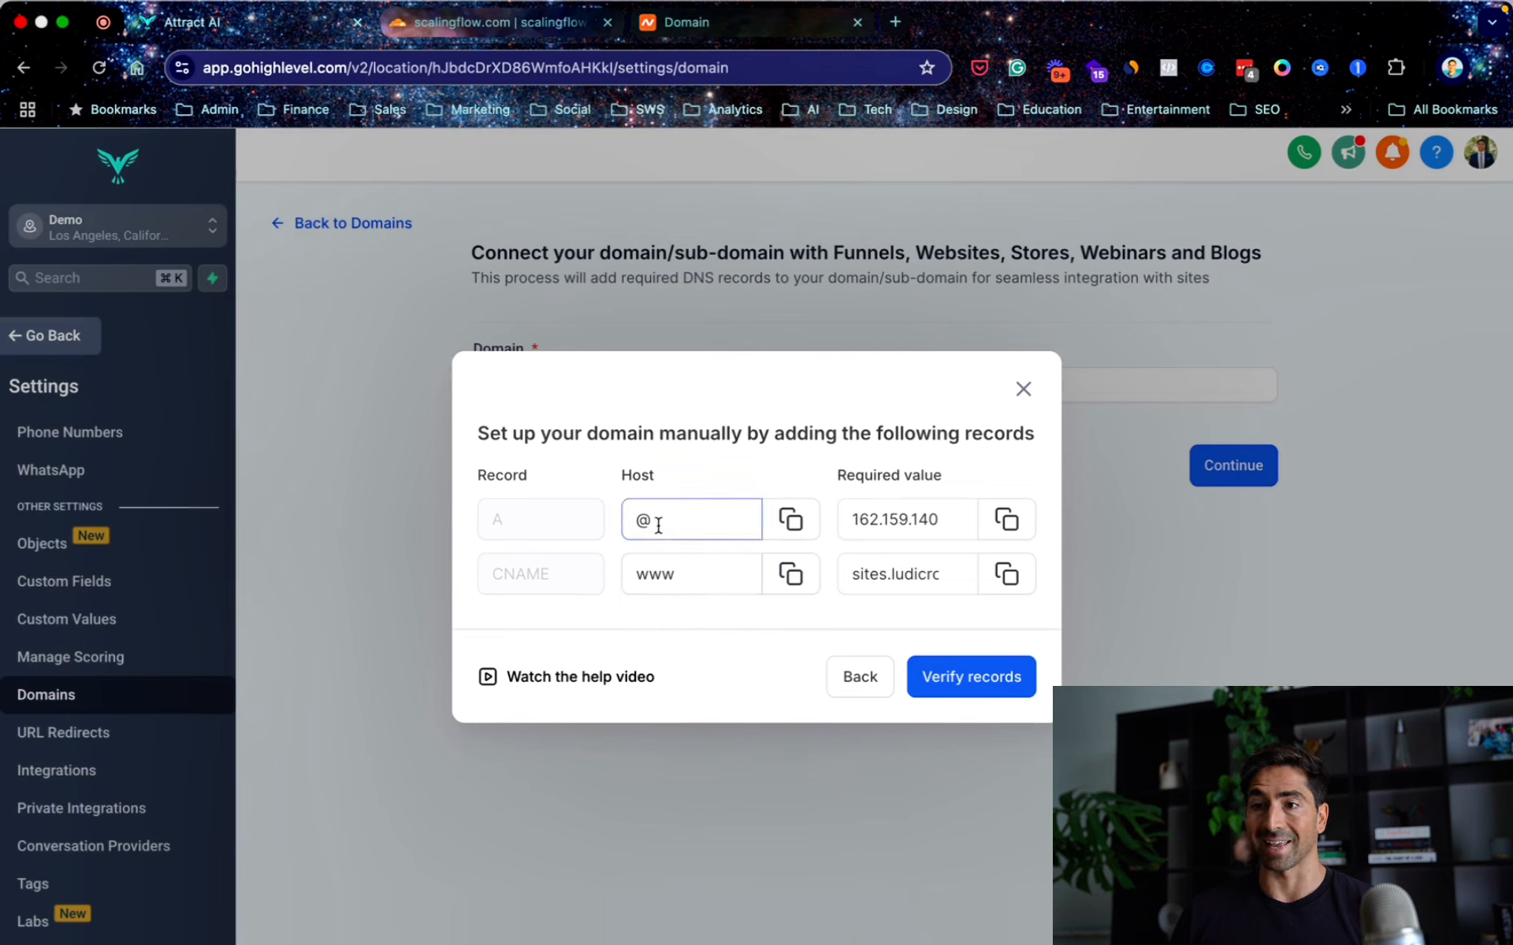
pyautogui.click(625, 583)
pyautogui.click(669, 526)
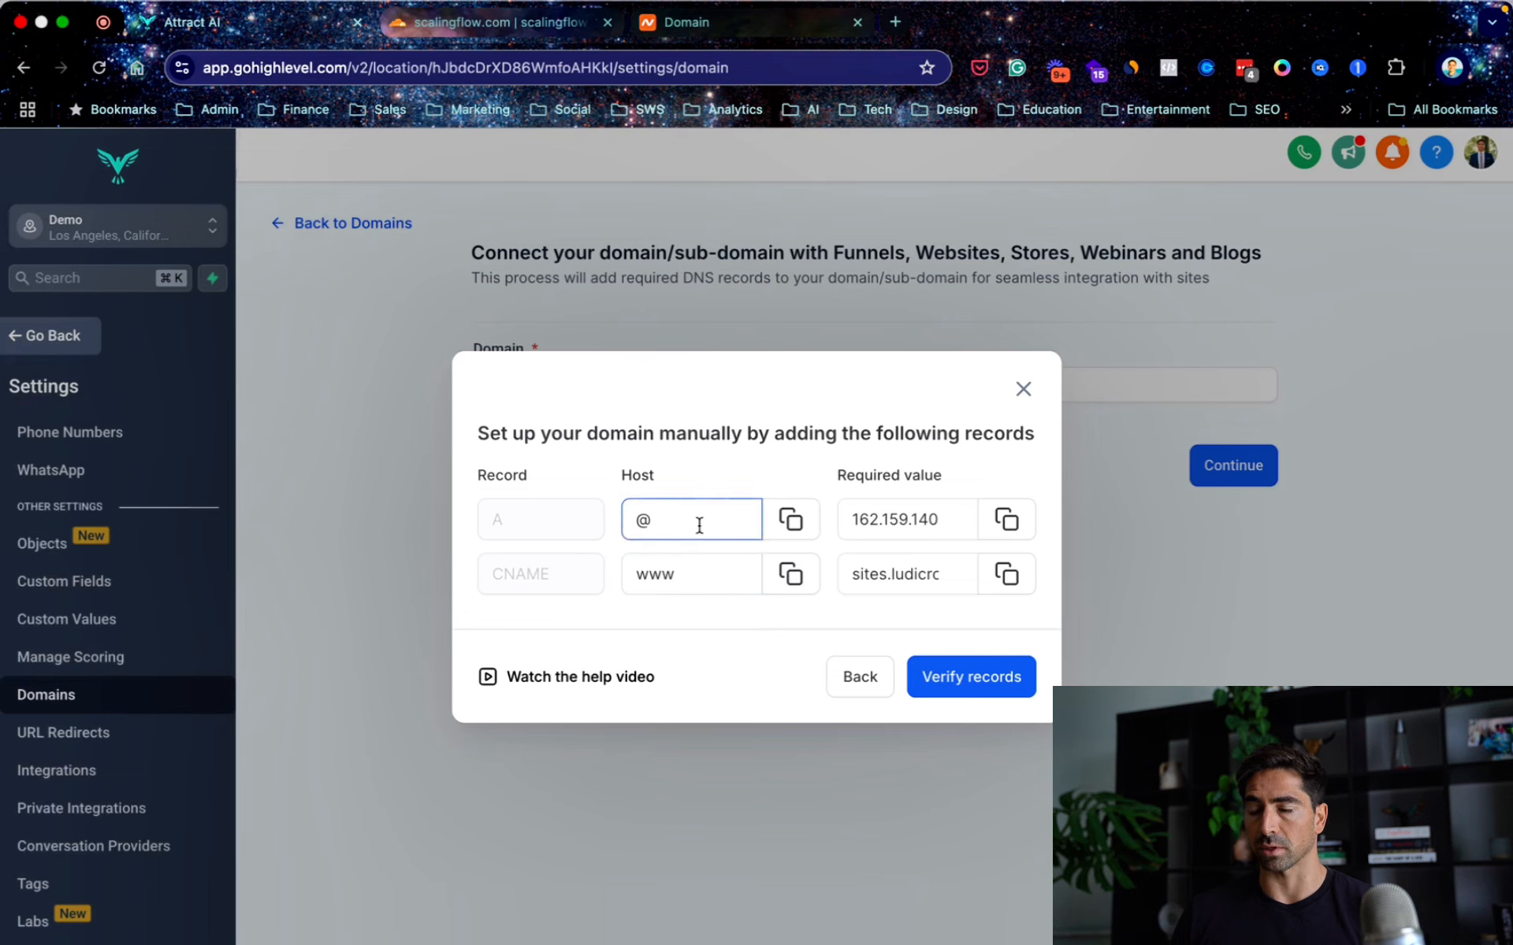
pyautogui.click(969, 518)
pyautogui.click(1008, 521)
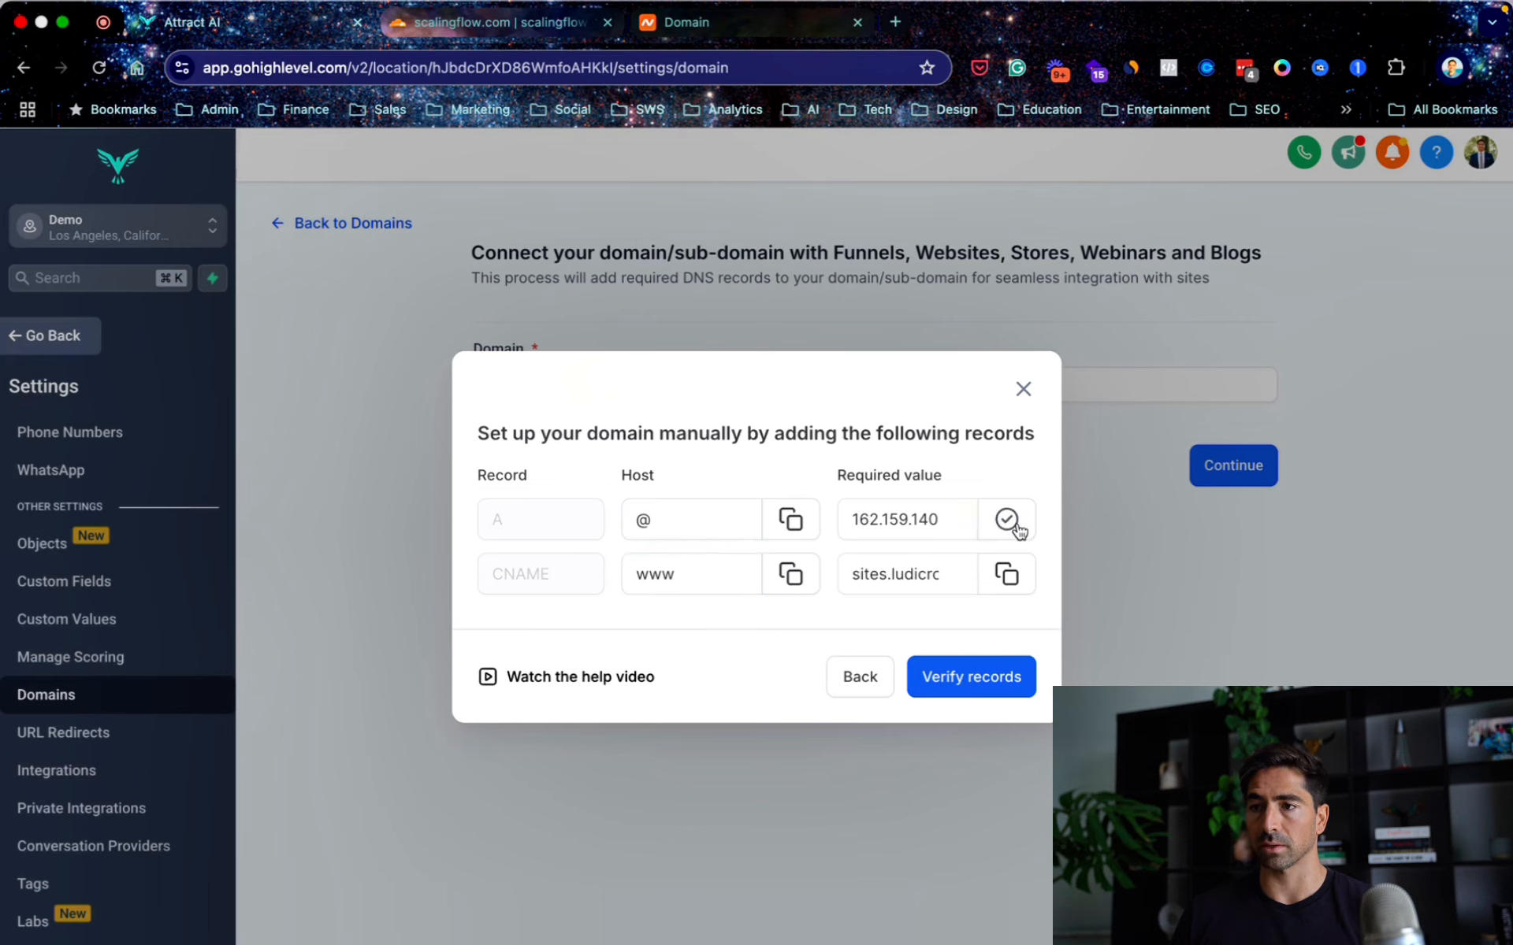
# Switch to Namecheap and add an A record with host @ and value 162.159.140.166 in attractgrowth.io's advanced DNS settings.
pyautogui.click(737, 27)
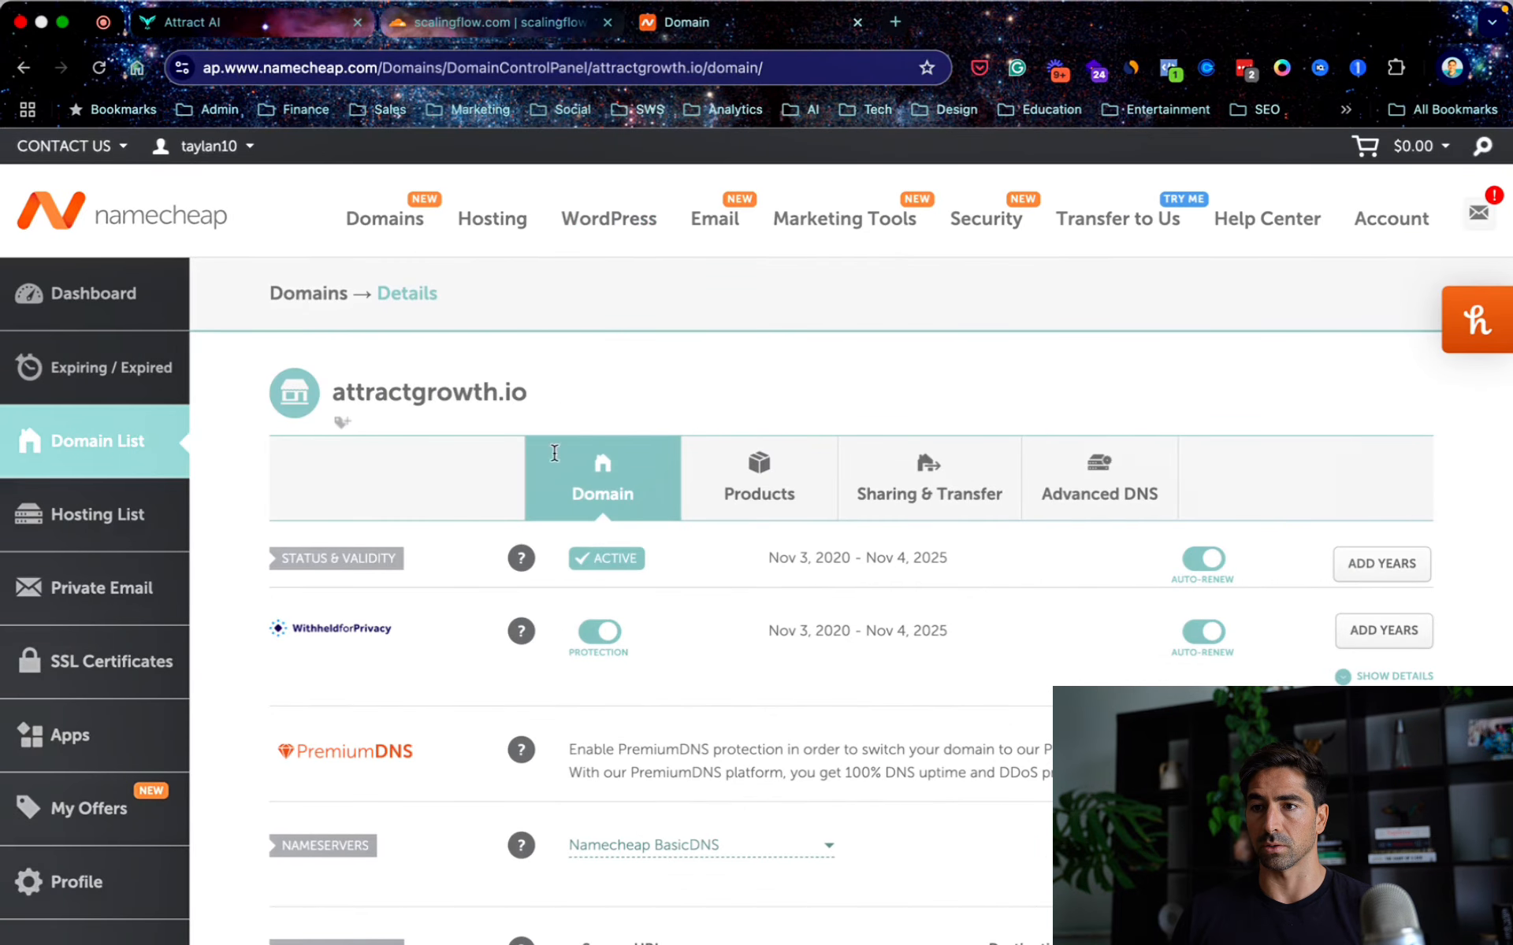
pyautogui.click(1096, 478)
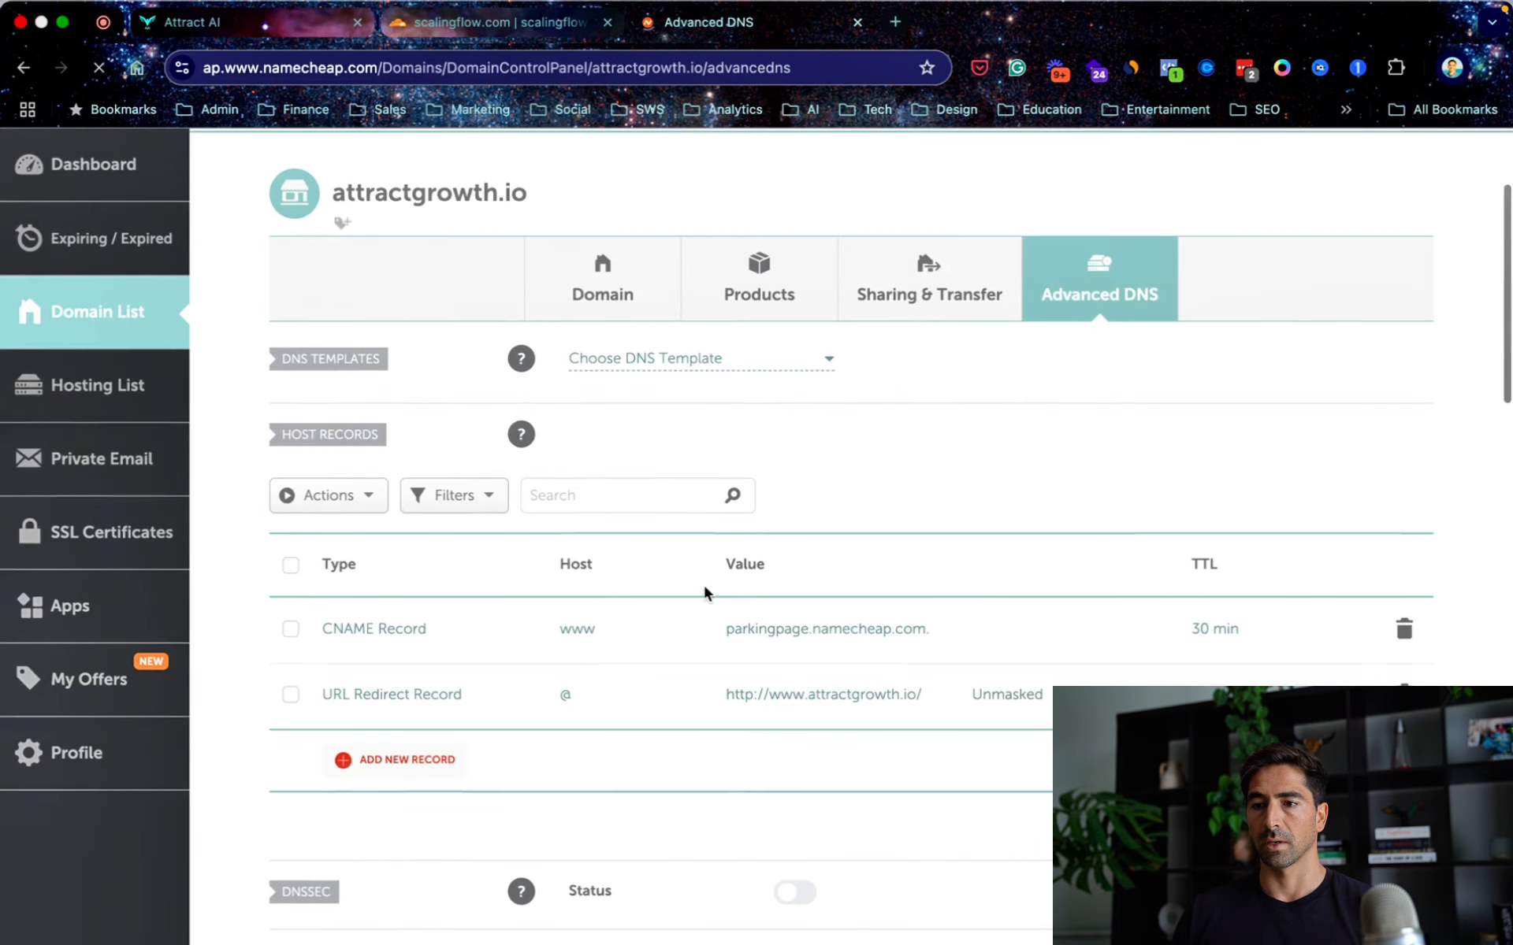
pyautogui.click(394, 764)
pyautogui.scroll(-4, 455, 744)
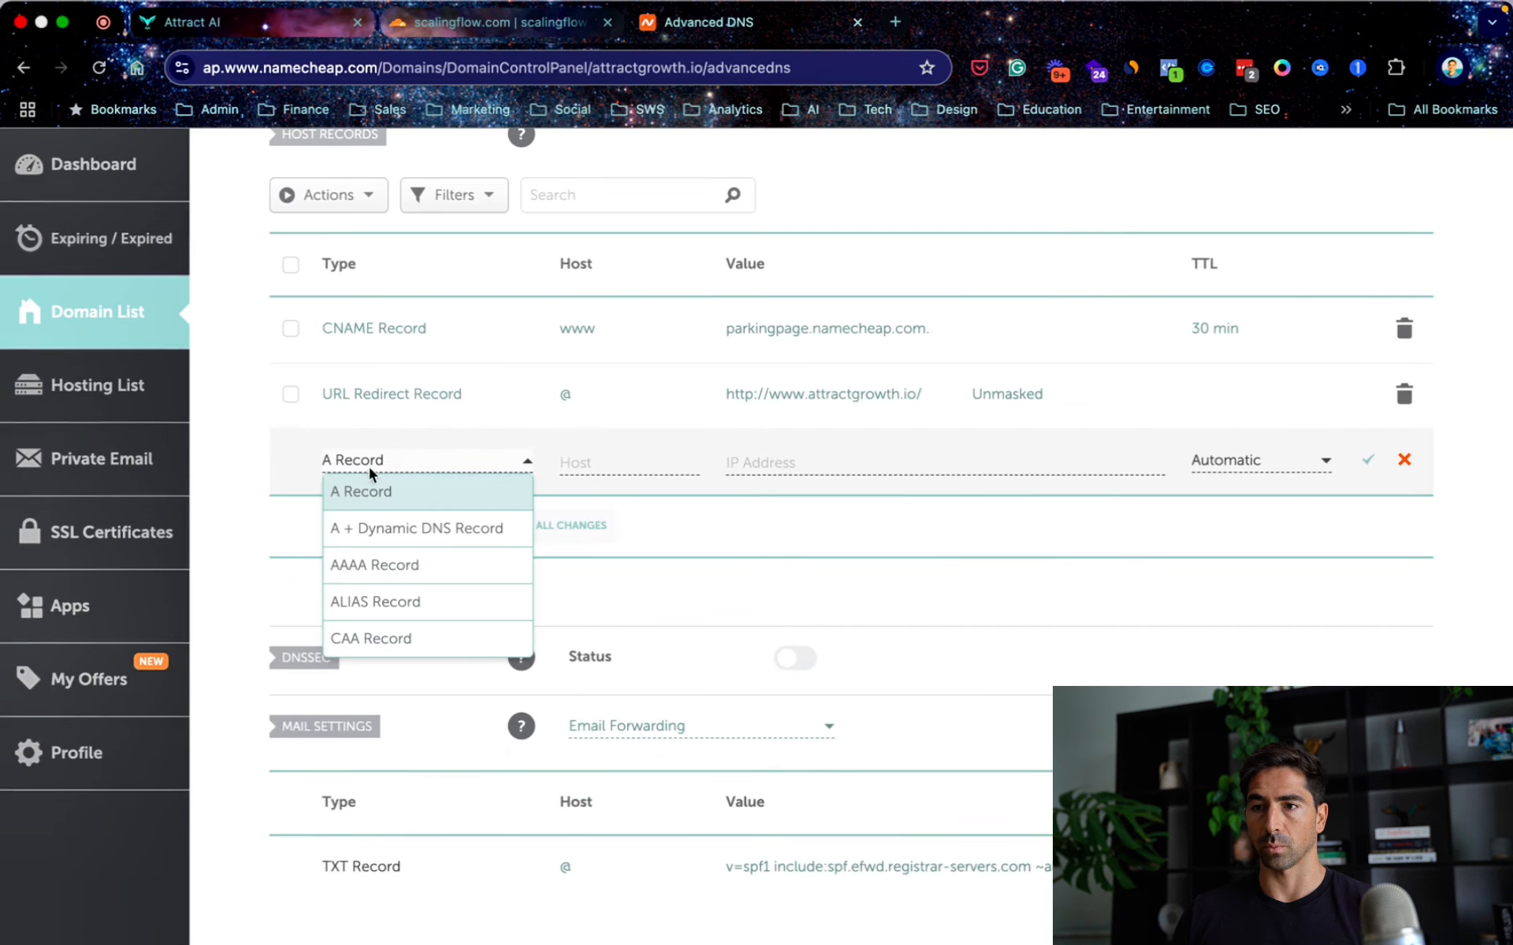
pyautogui.click(371, 493)
pyautogui.click(605, 476)
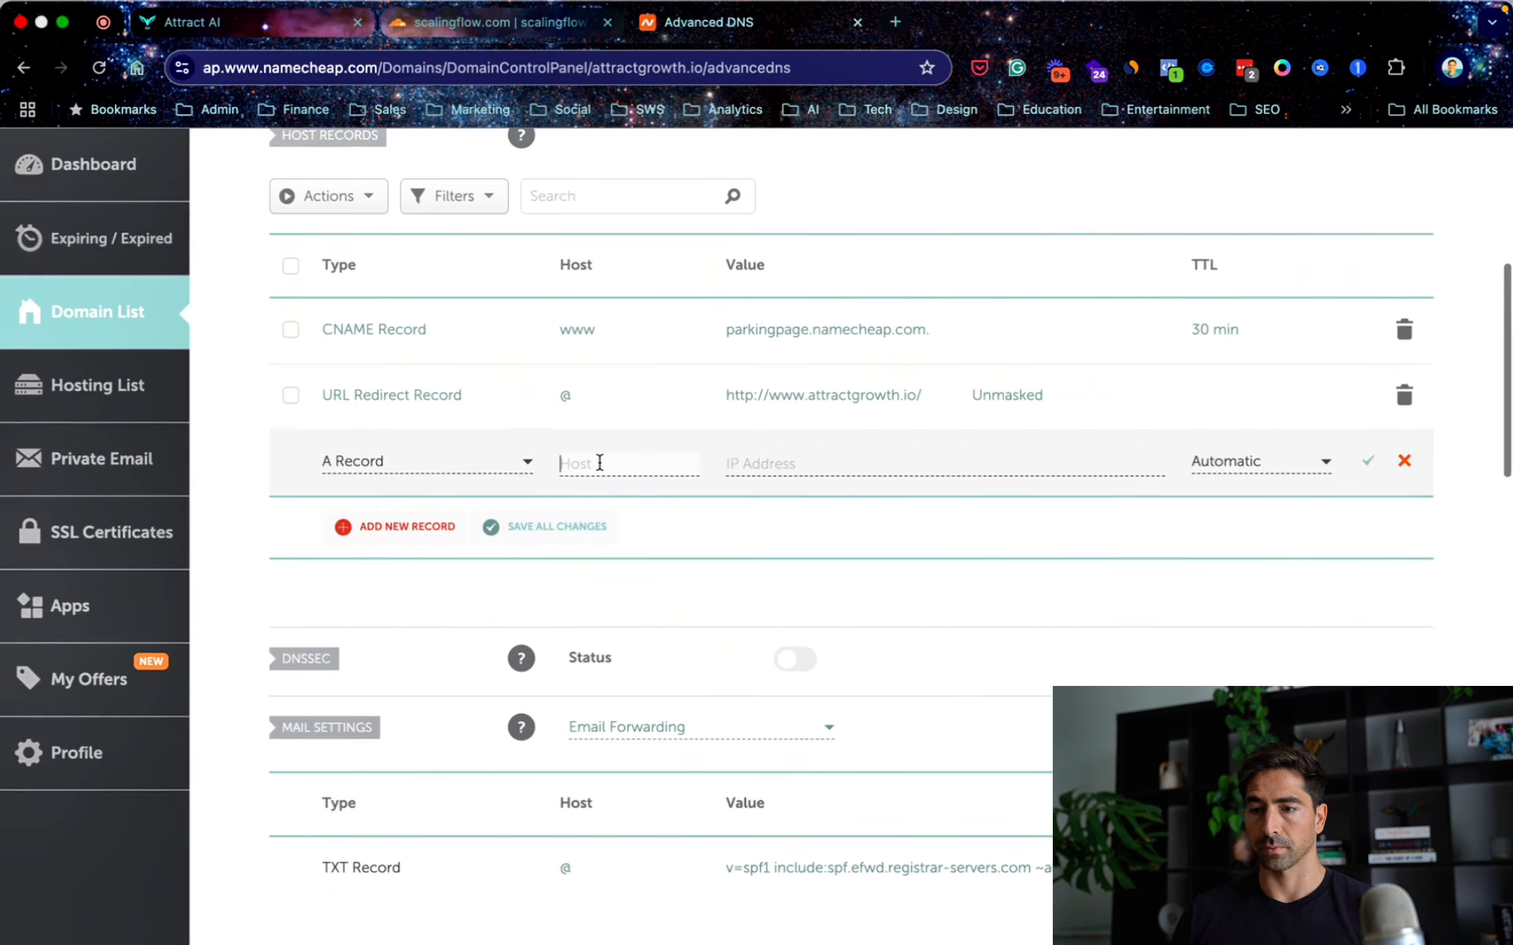
pyautogui.write('@')
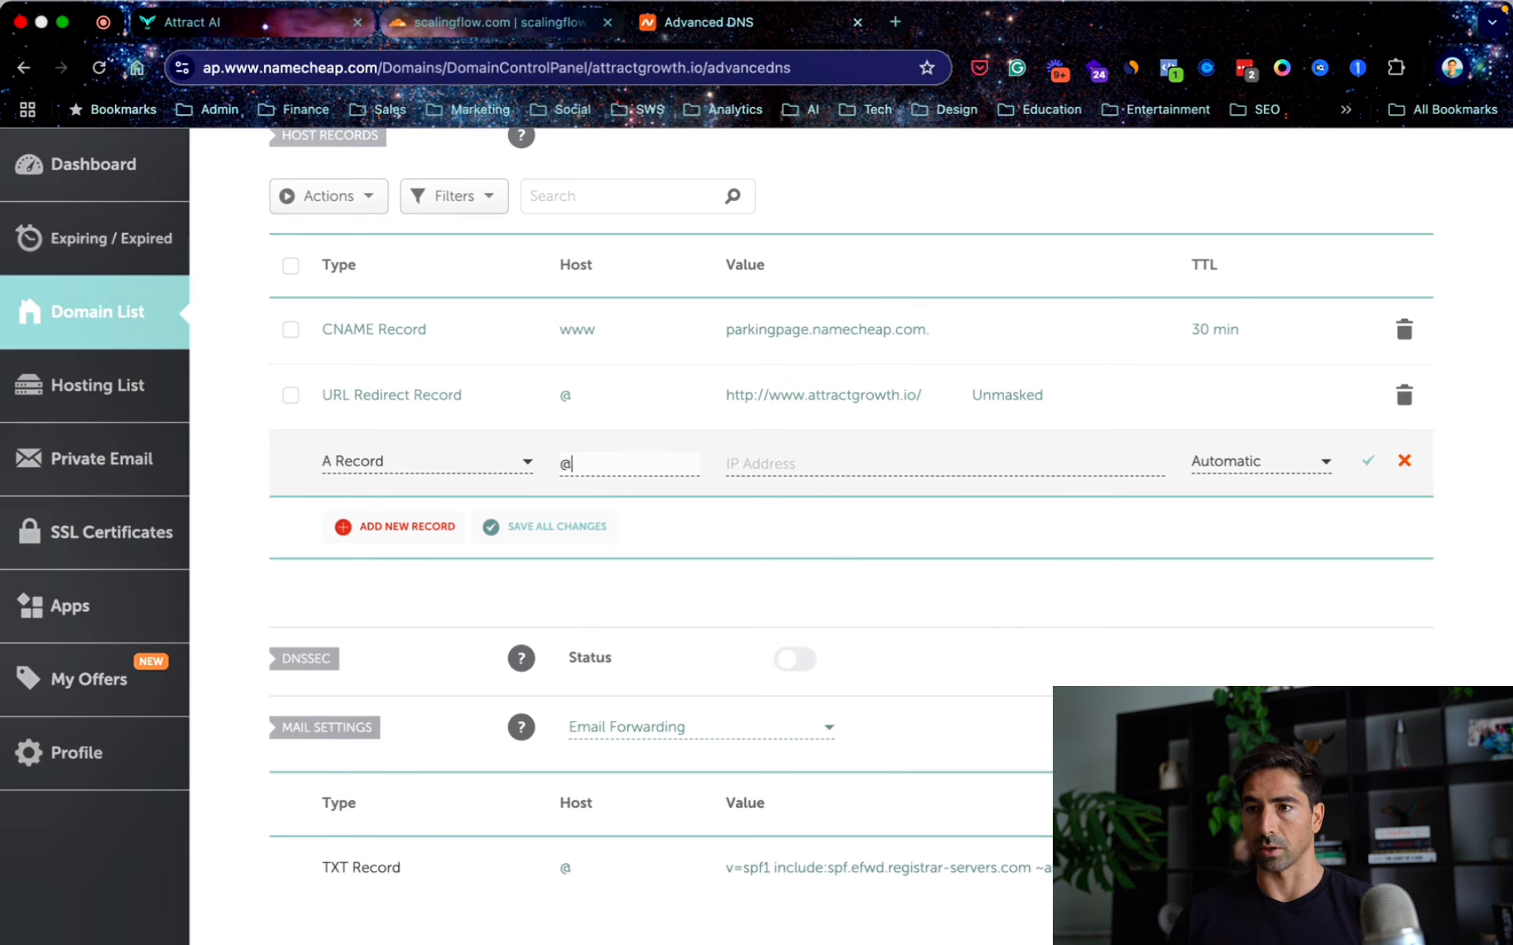
pyautogui.click(743, 471)
pyautogui.press('super+v')
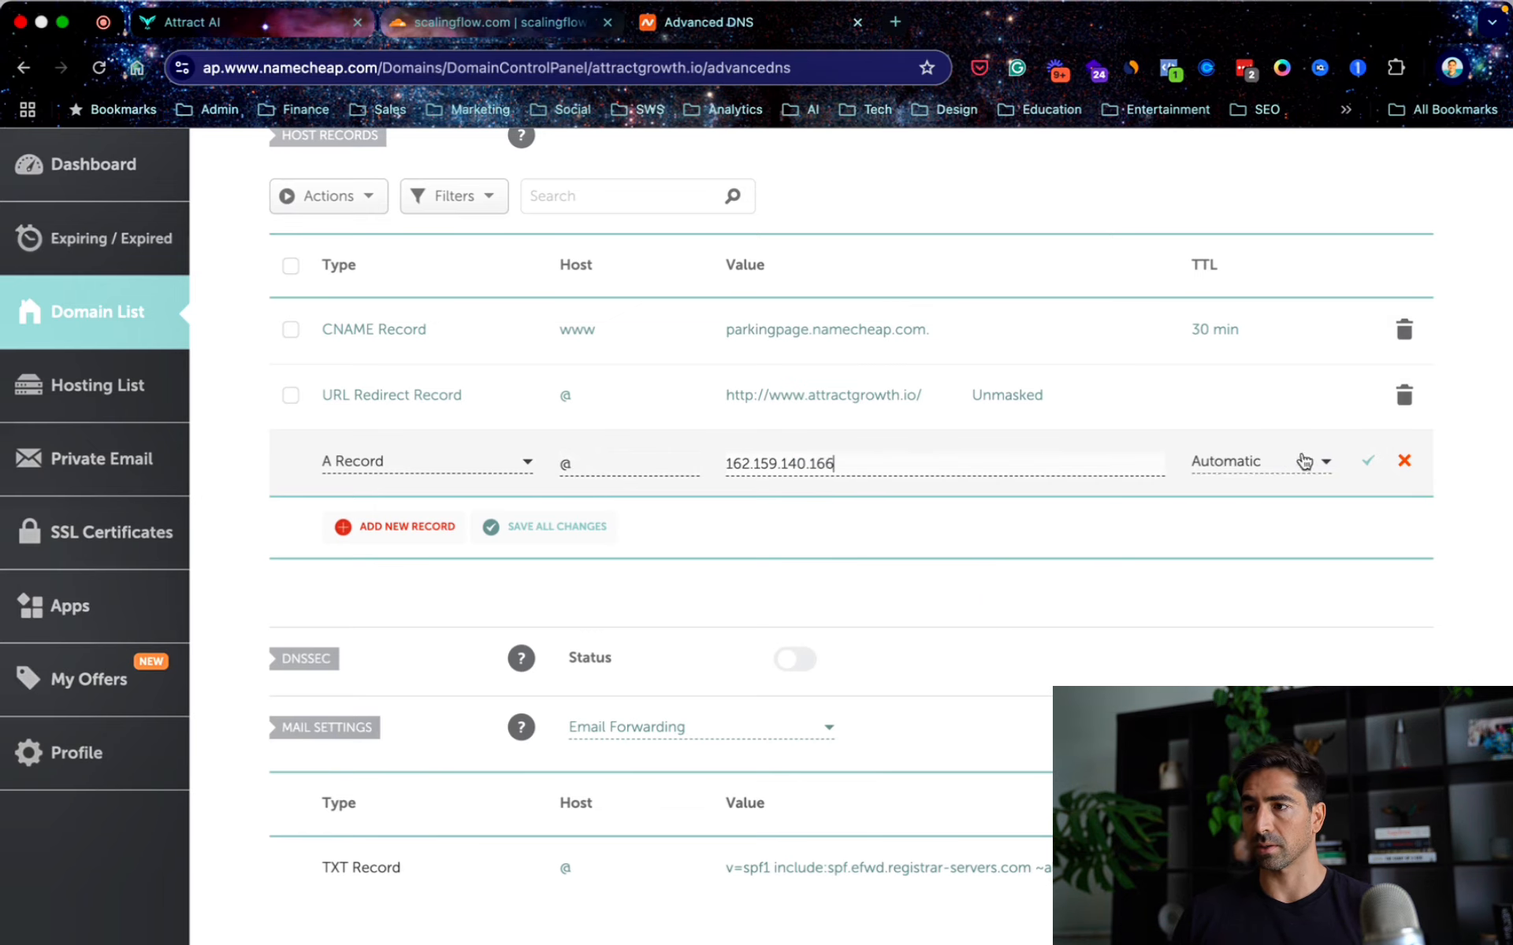
pyautogui.click(1371, 463)
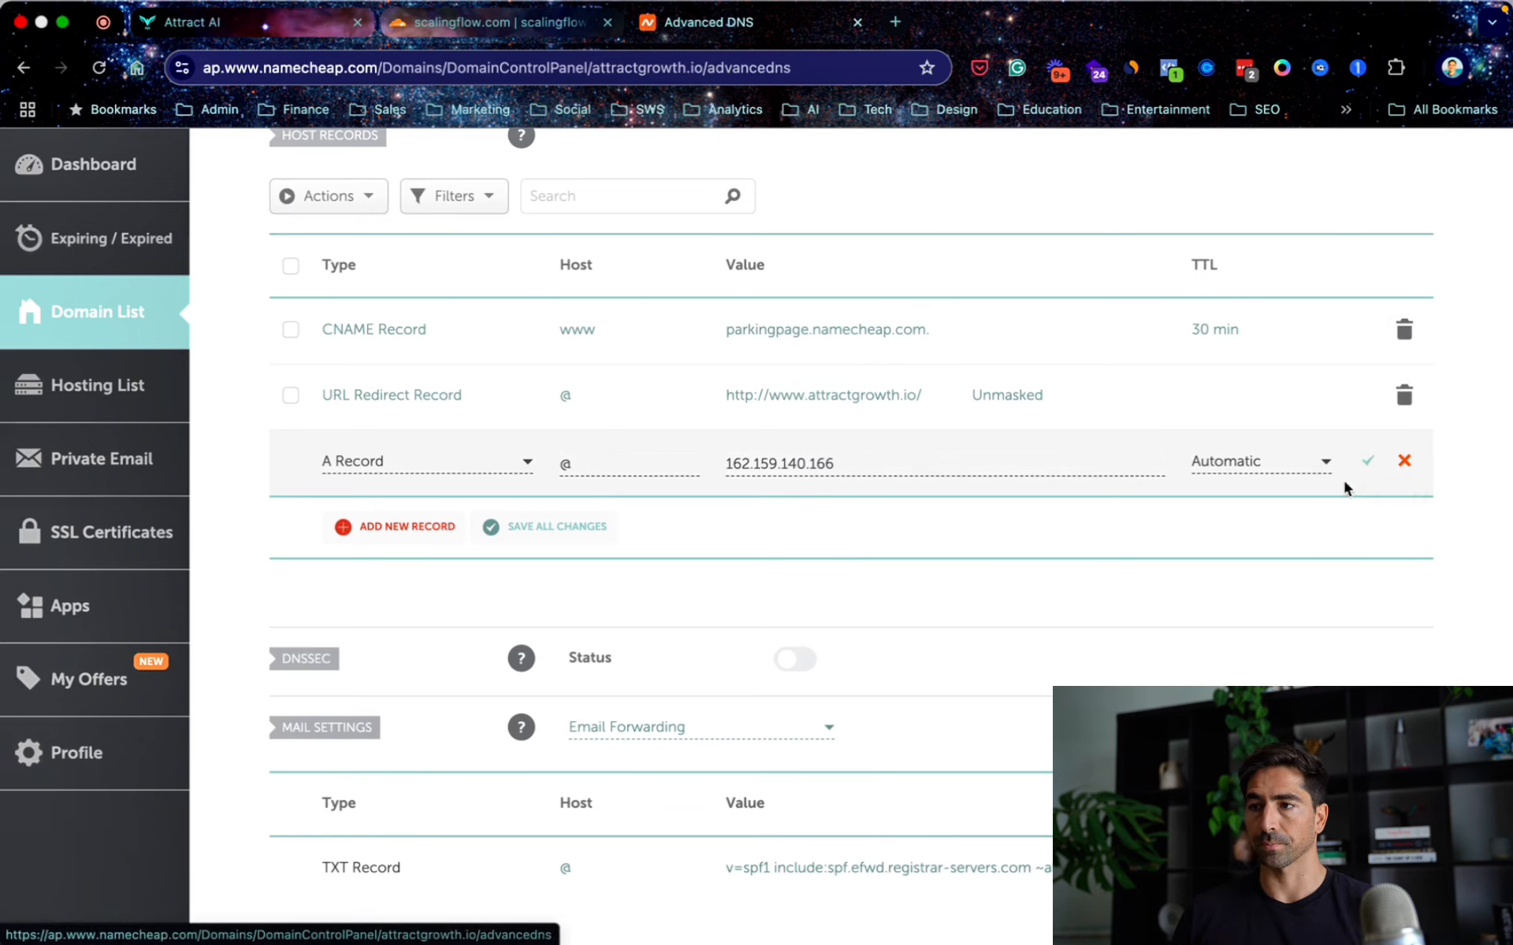
# Copy the CNAME record's required value from HighLevel and add a CNAME record in Namecheap with host www and value sites.ludicrous.cloud.
pyautogui.click(225, 32)
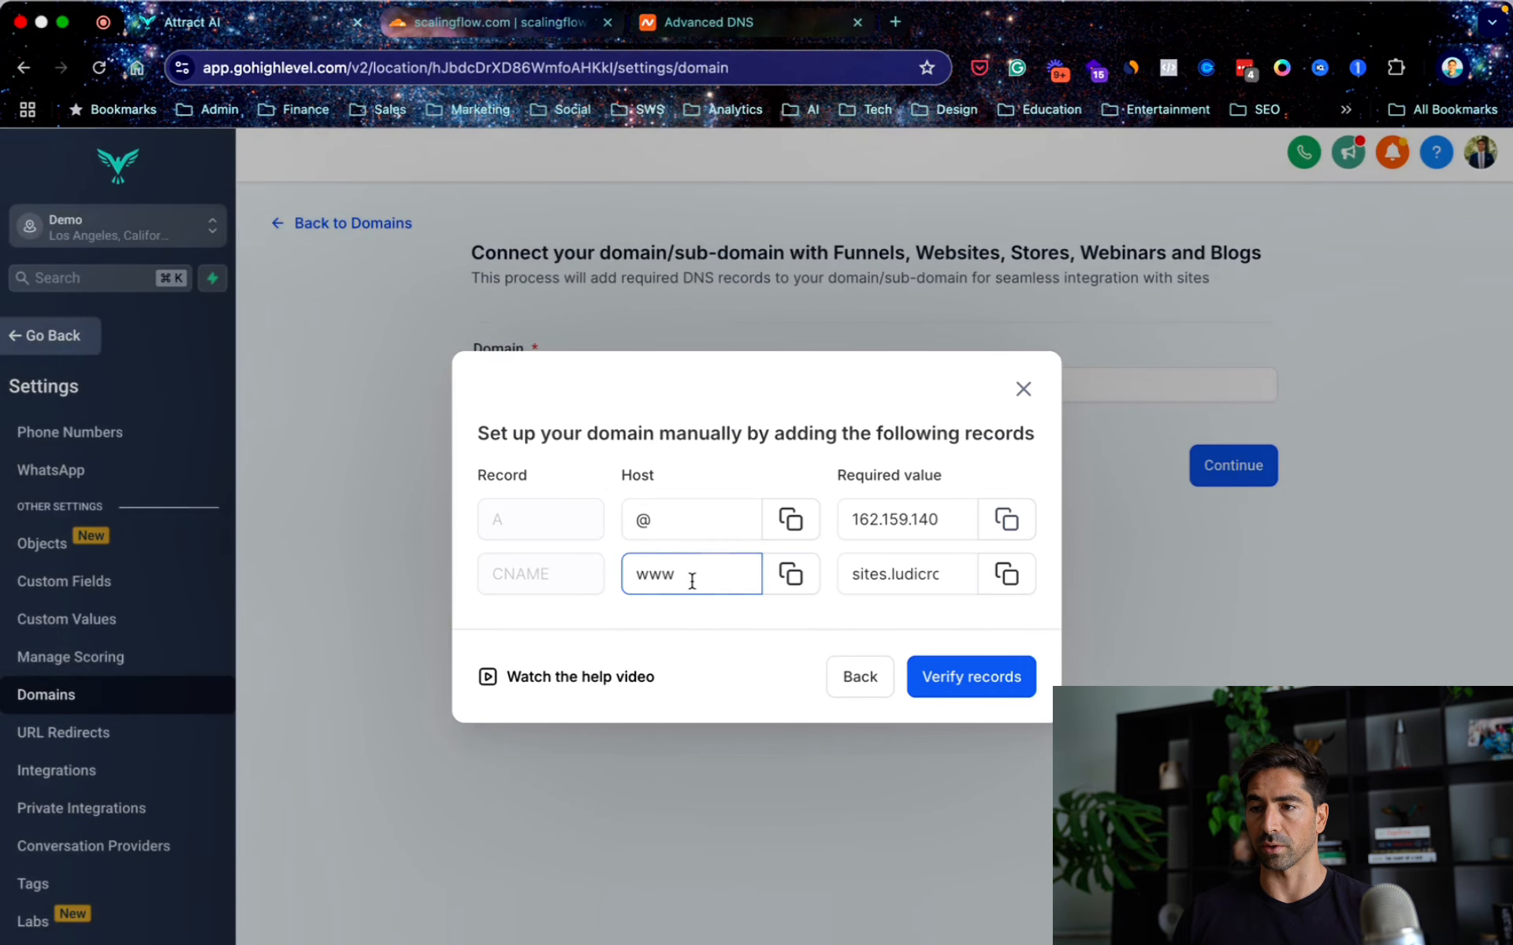
pyautogui.click(1006, 575)
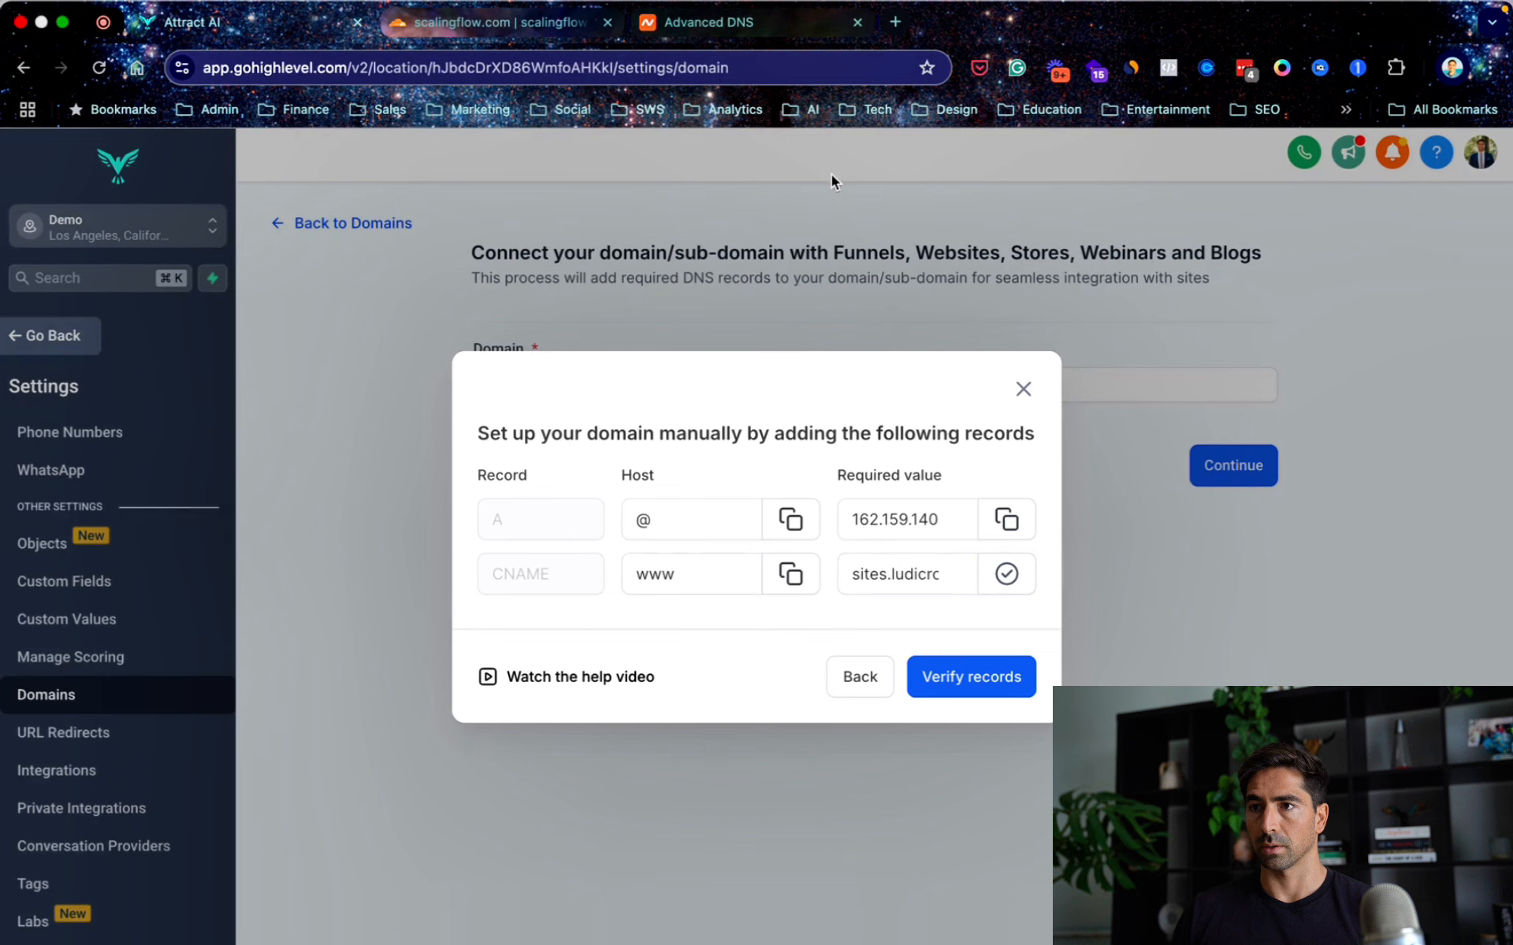
pyautogui.click(708, 24)
pyautogui.click(449, 572)
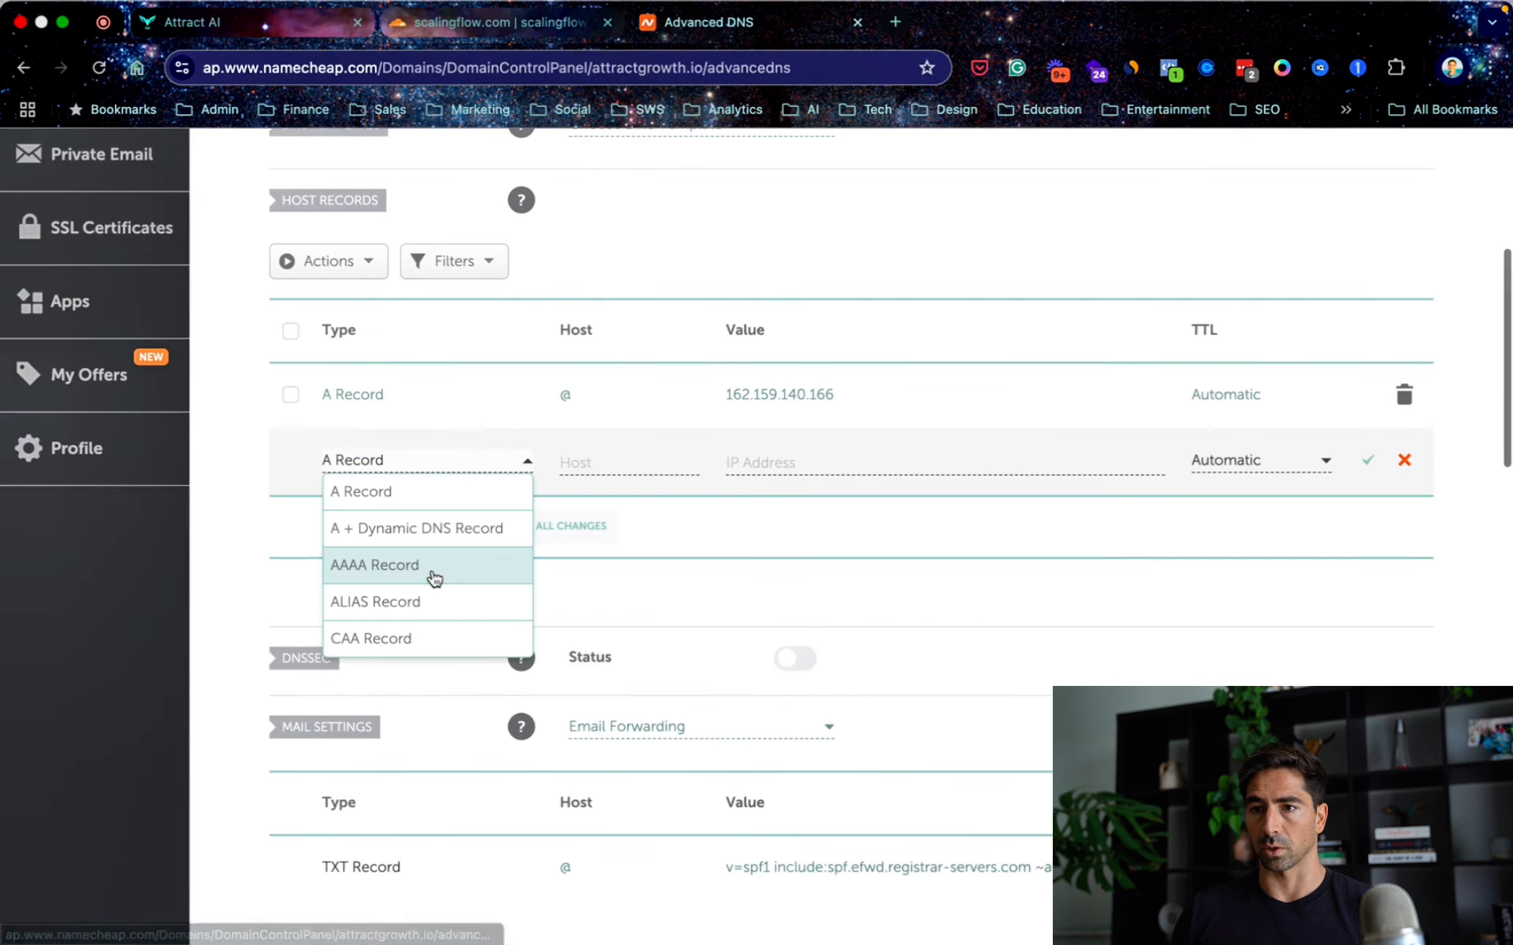
pyautogui.scroll(-3, 394, 628)
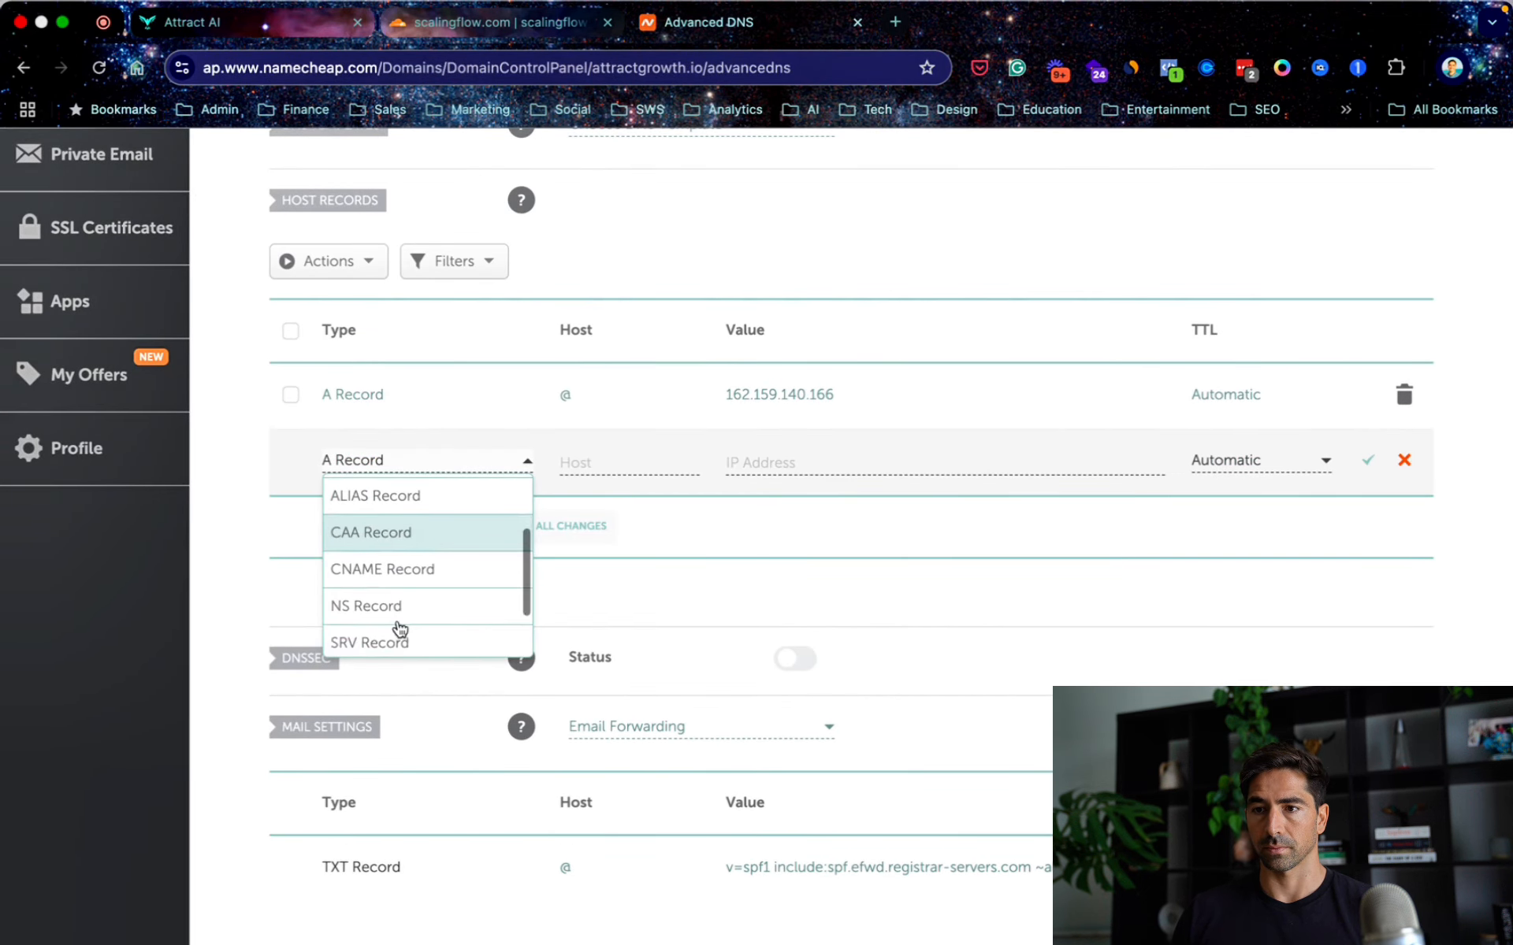
pyautogui.click(404, 555)
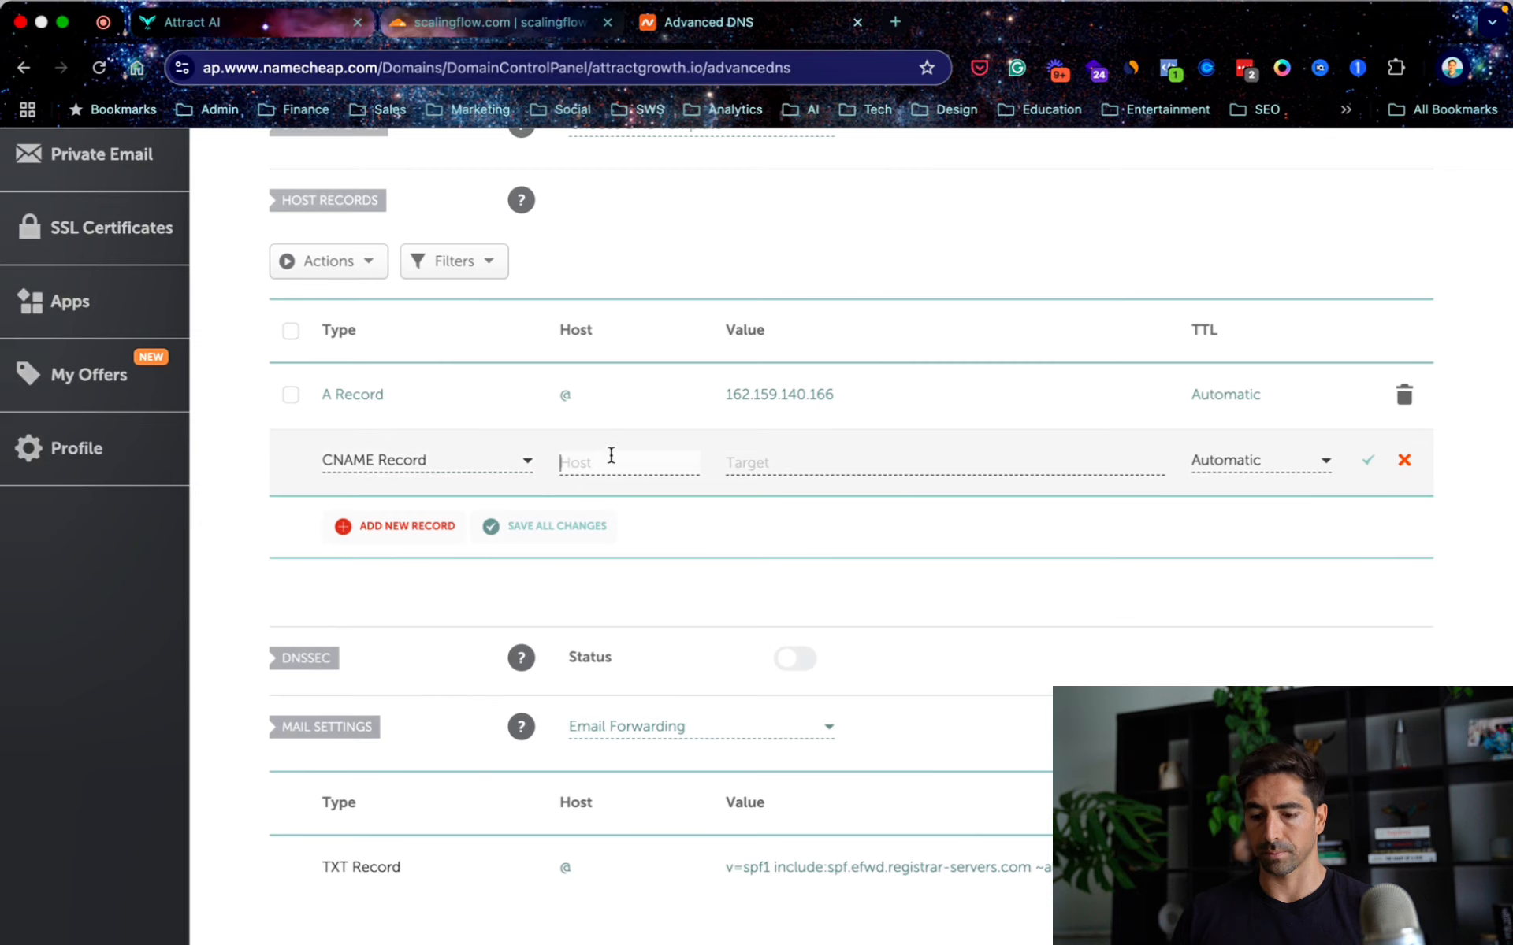
pyautogui.press('super+v')
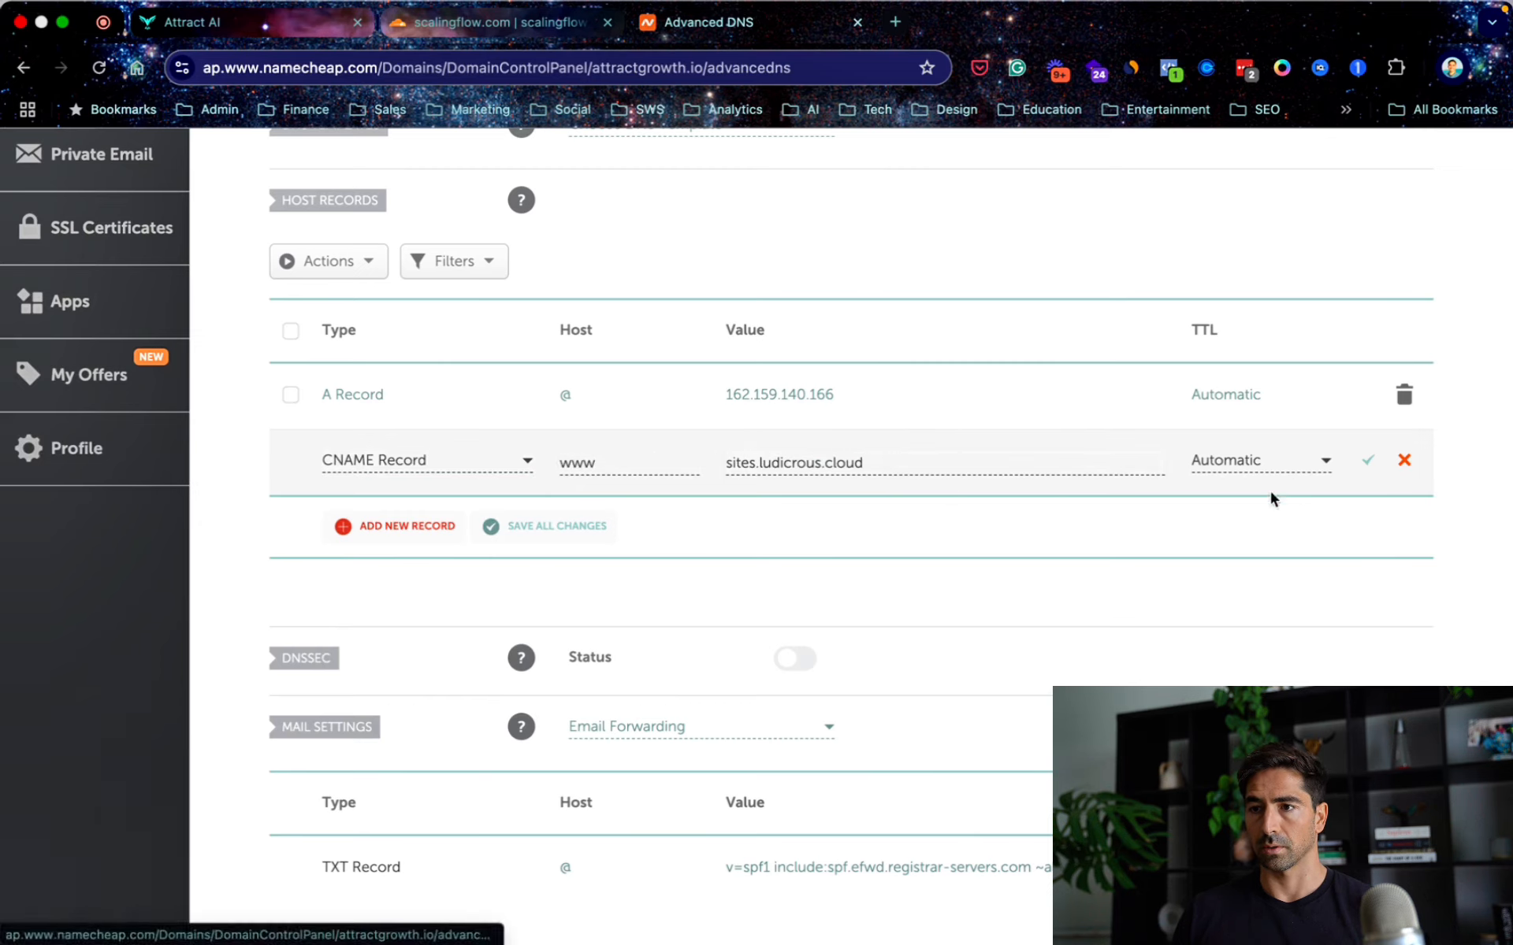
pyautogui.click(1251, 501)
pyautogui.click(1366, 461)
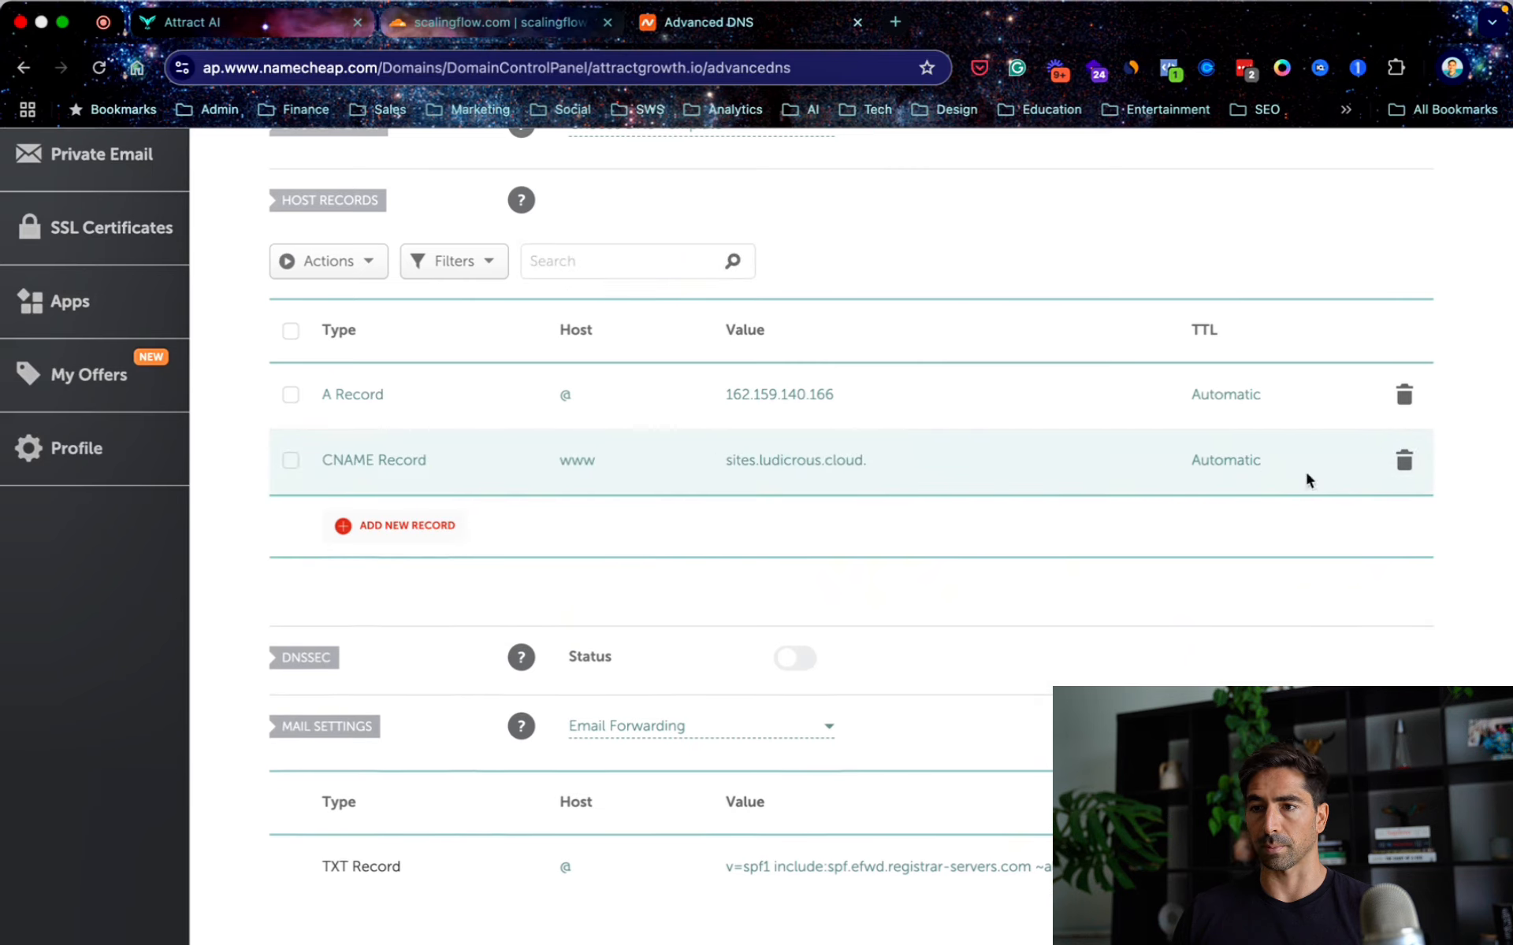
# Back in HighLevel, verify the DNS records for attractgrowth.io and finish the domain setup with type Funnel and no funnel linked.
pyautogui.scroll(2, 1030, 483)
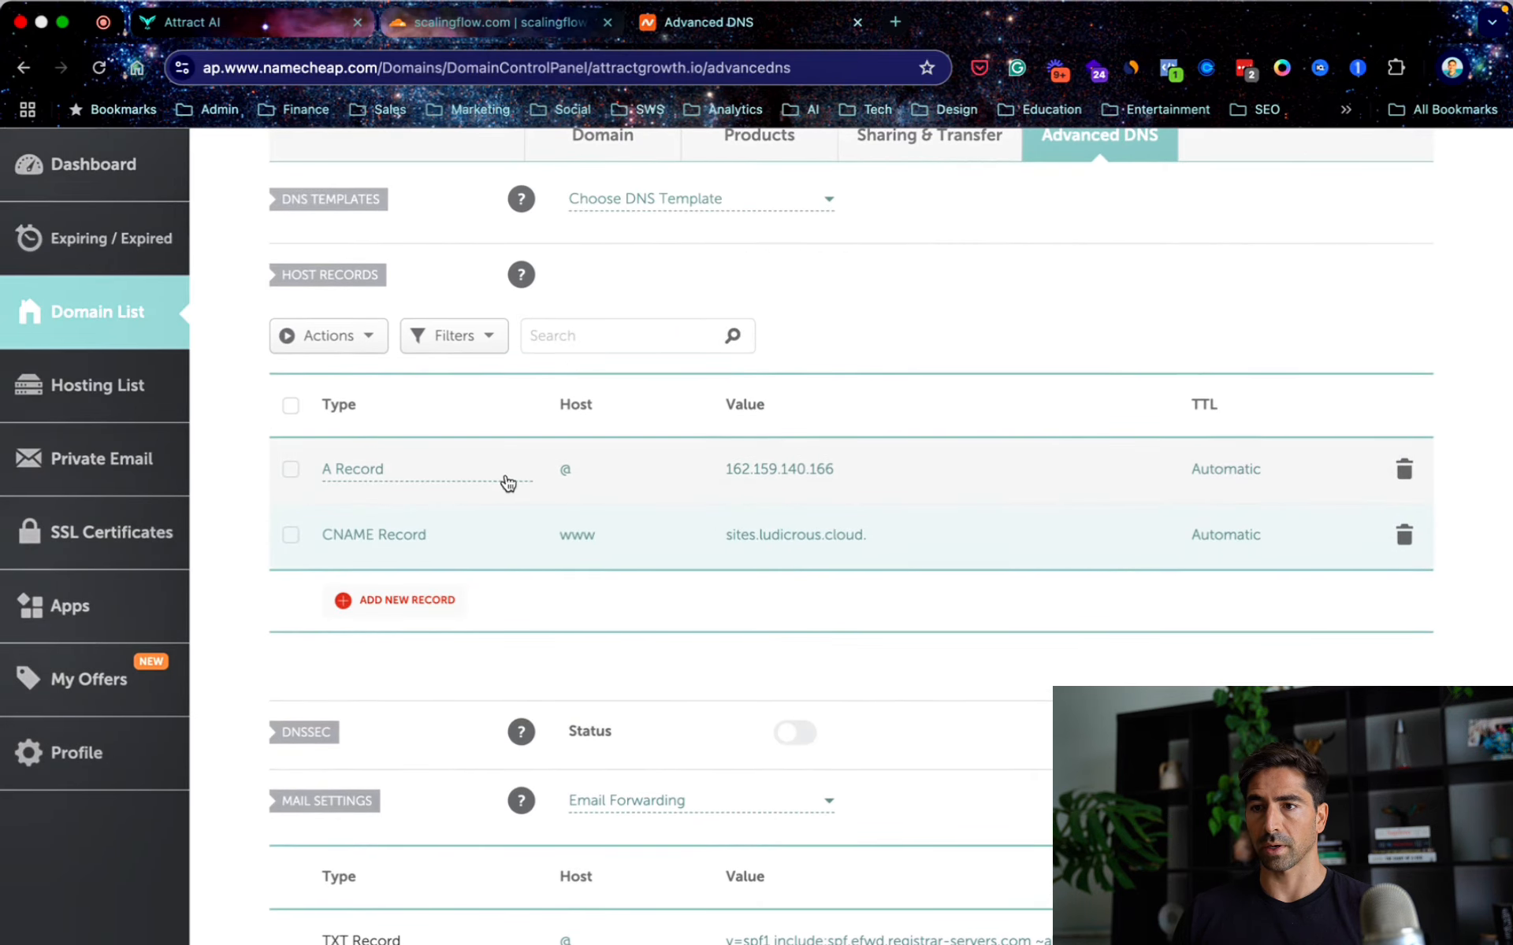
pyautogui.scroll(2, 508, 485)
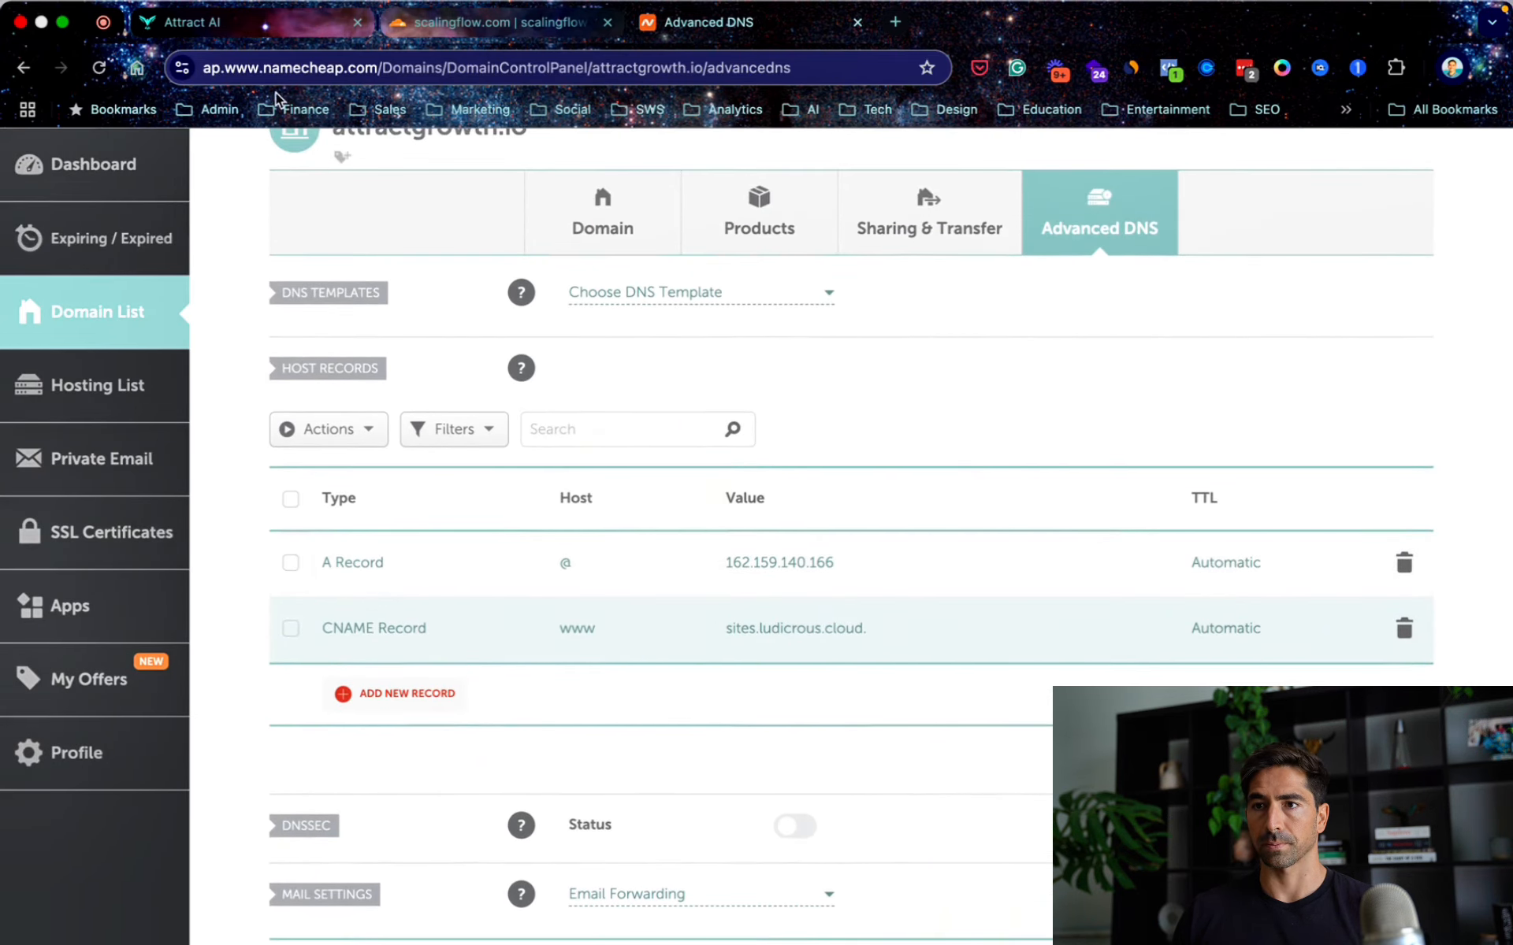
pyautogui.click(237, 28)
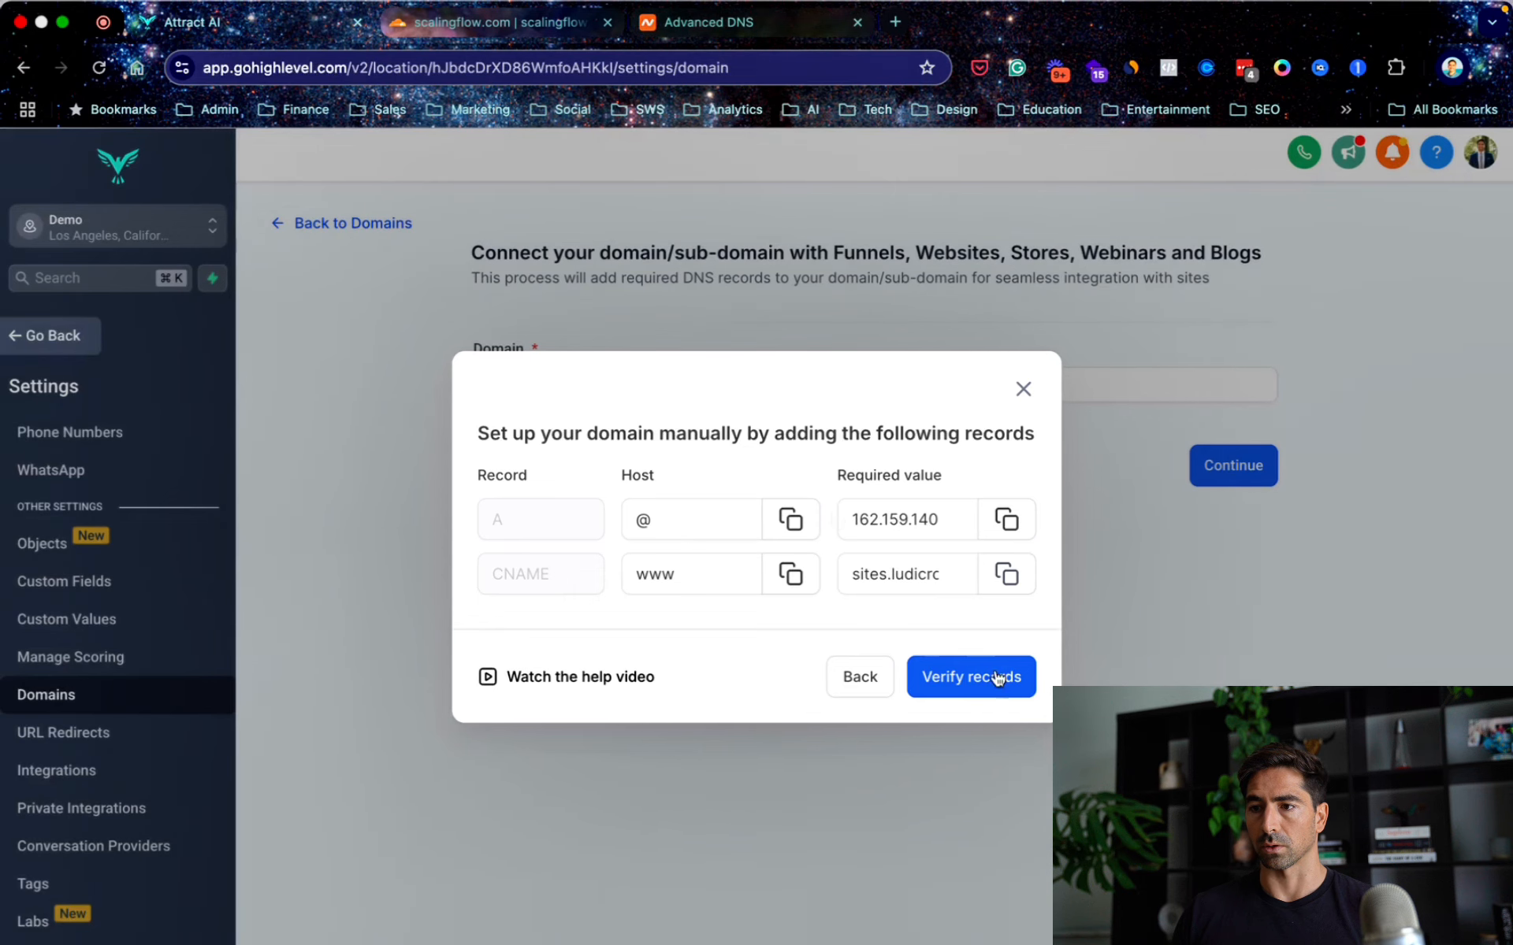
pyautogui.click(998, 679)
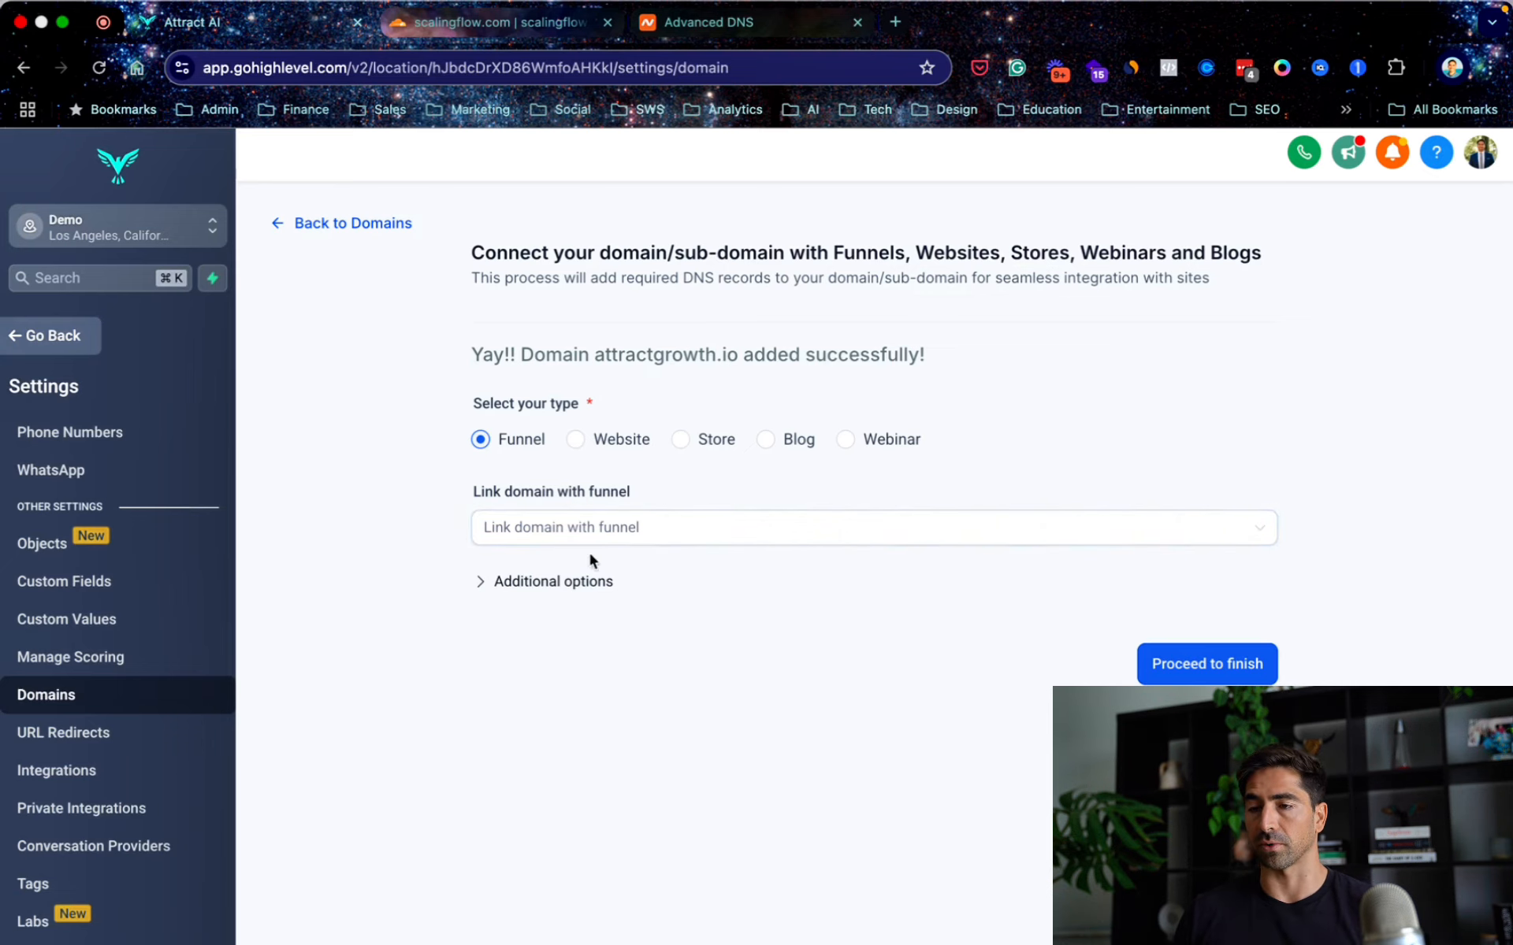
pyautogui.click(1213, 666)
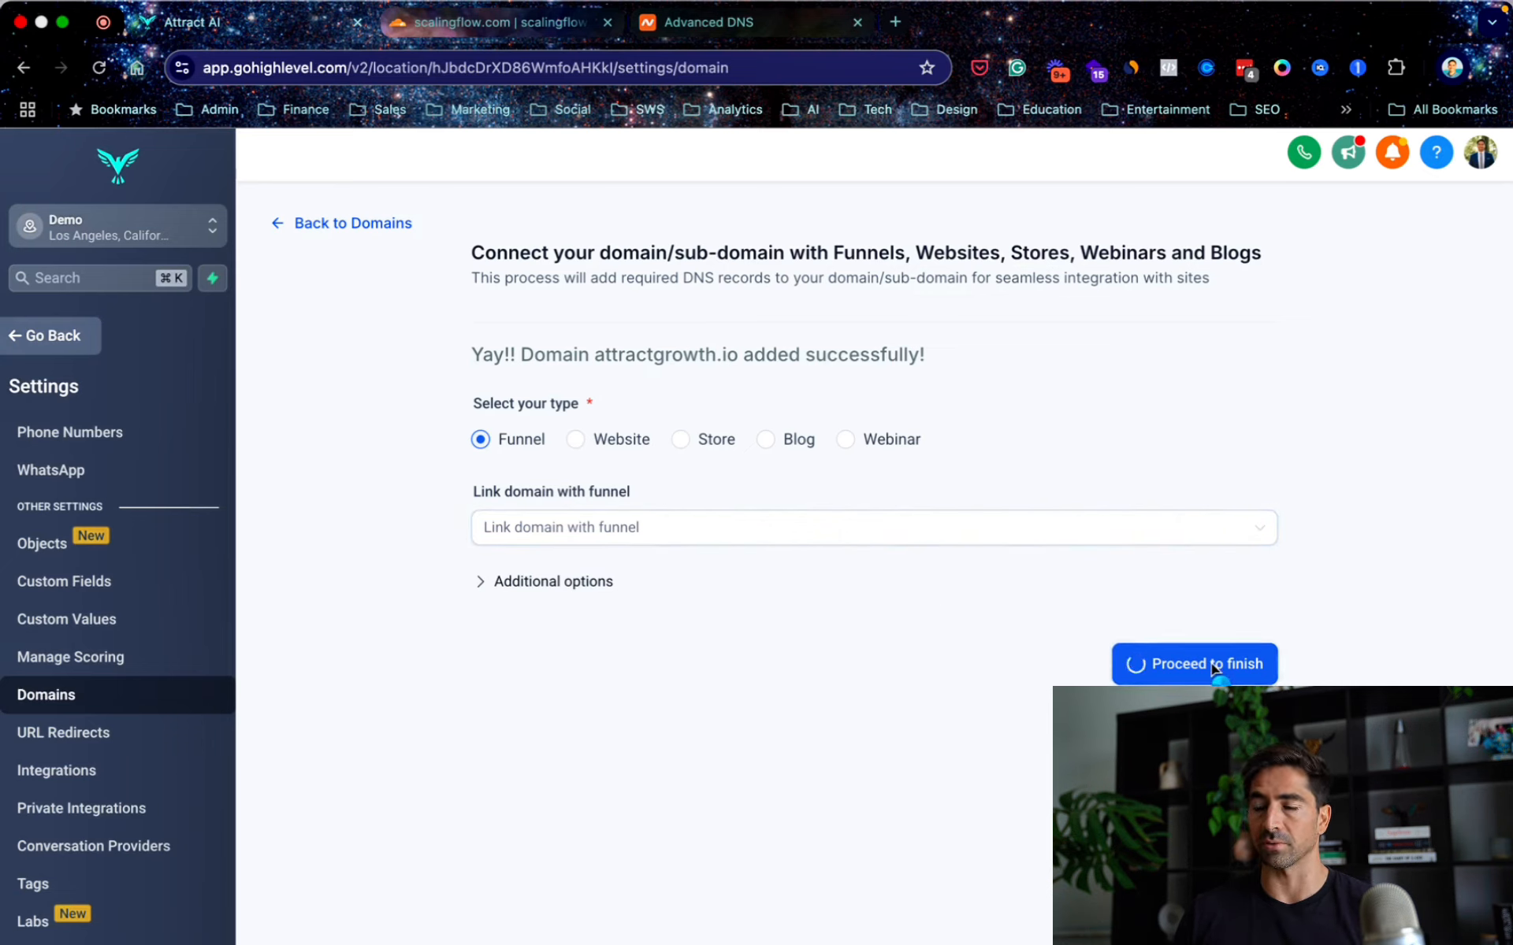